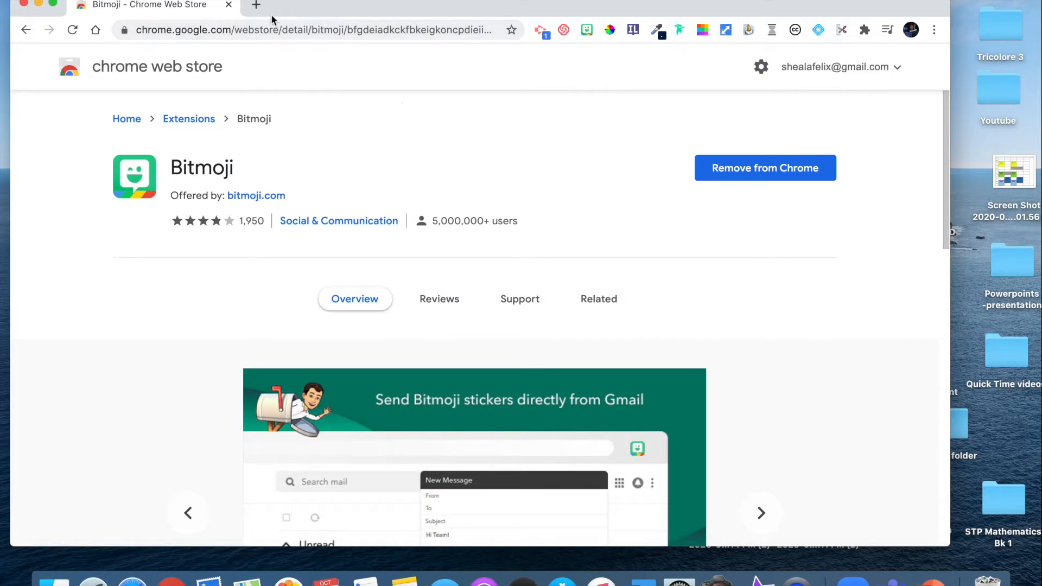
# - Search for "google drawings" in a new browser tab and open a blank Google Drawings file
pyautogui.click(254, 3)
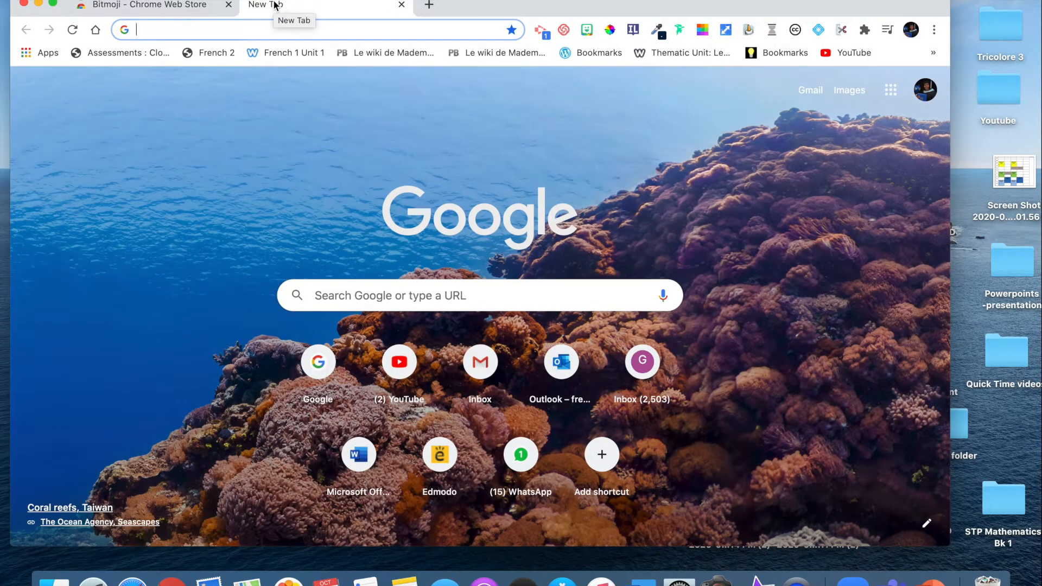
pyautogui.write('google drawings')
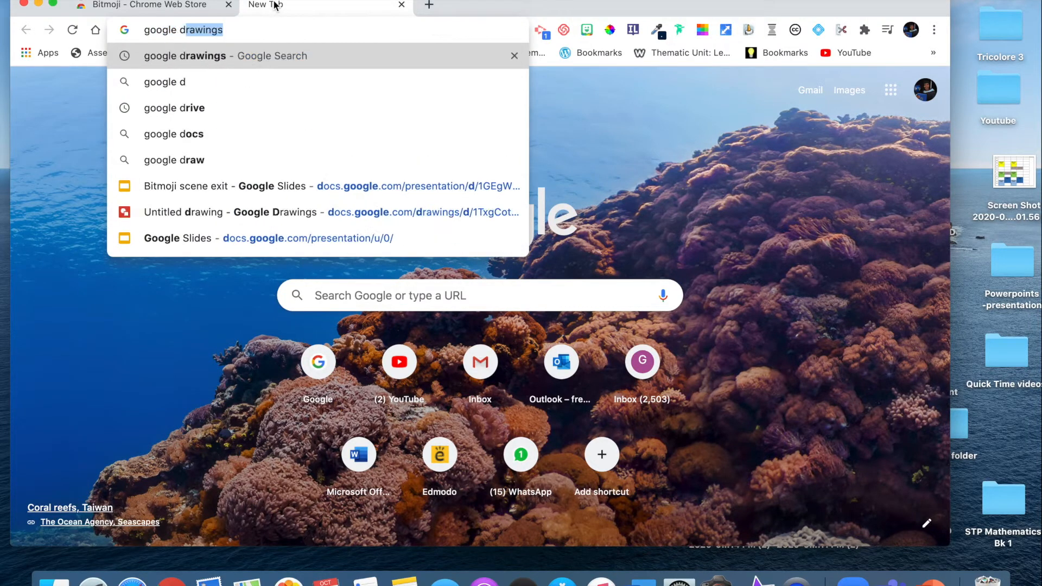
pyautogui.press('Return')
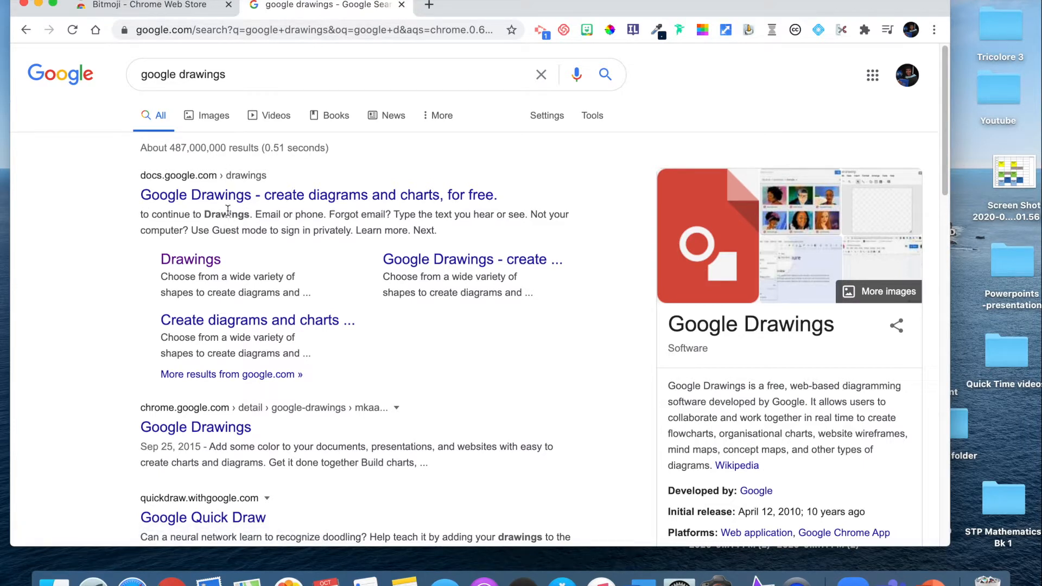
pyautogui.click(214, 262)
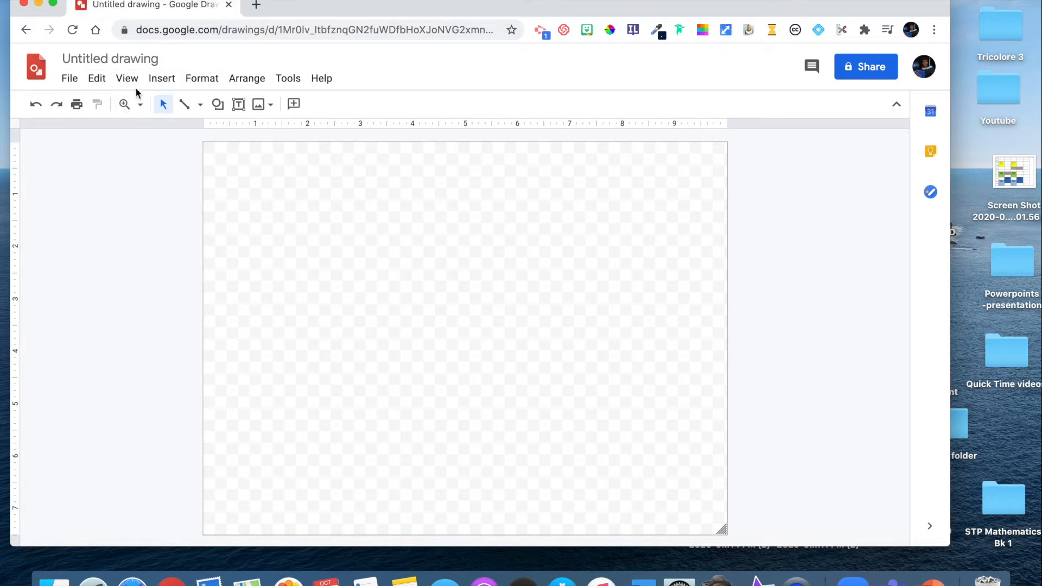
# - Set the drawing's page size to a custom 3 x 3 inches
pyautogui.click(70, 81)
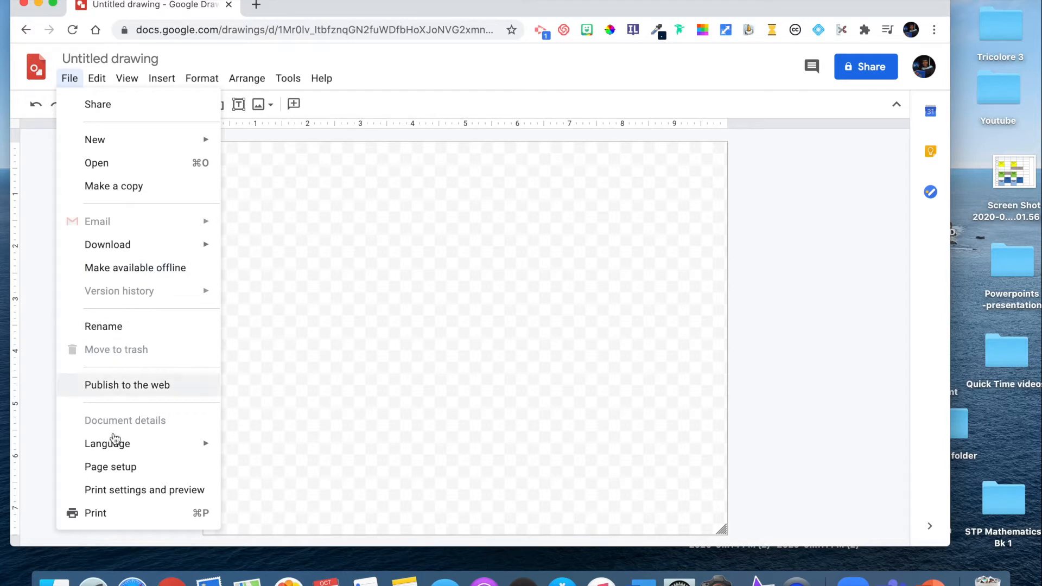
pyautogui.click(111, 467)
pyautogui.click(436, 284)
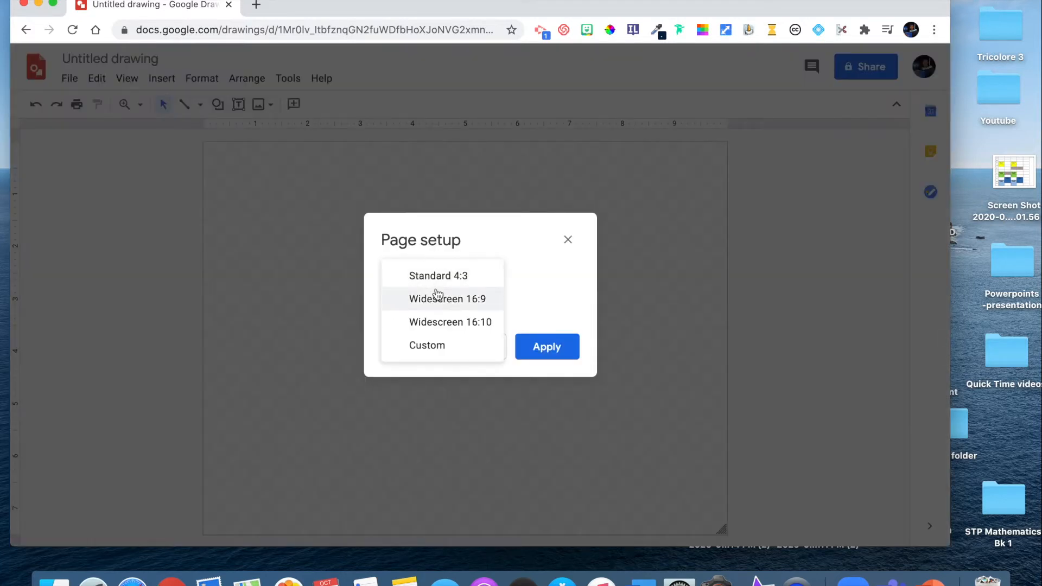
pyautogui.click(435, 345)
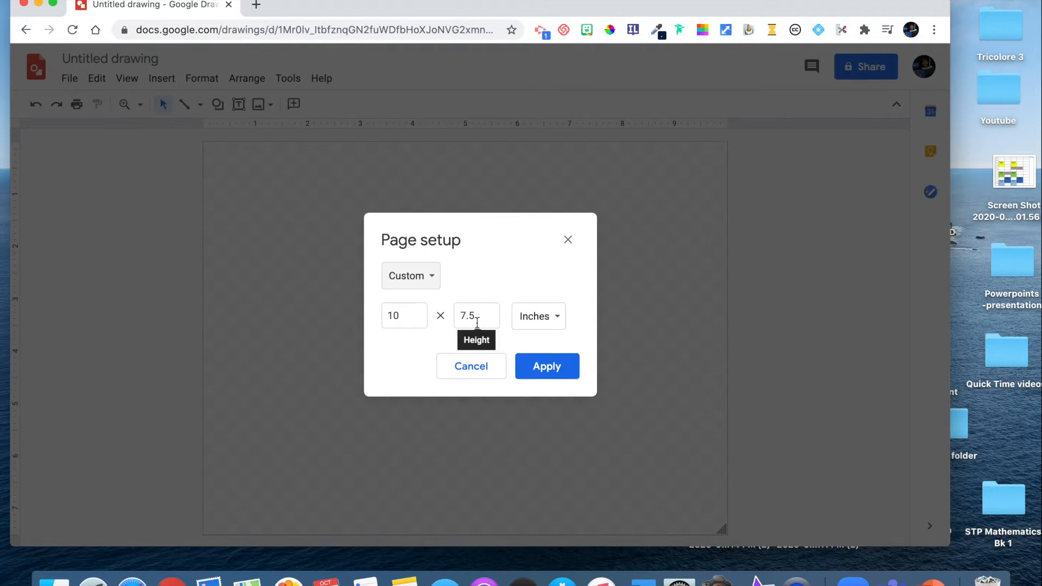
pyautogui.click(417, 322)
pyautogui.press('BackSpace')
pyautogui.press('BackSpace')
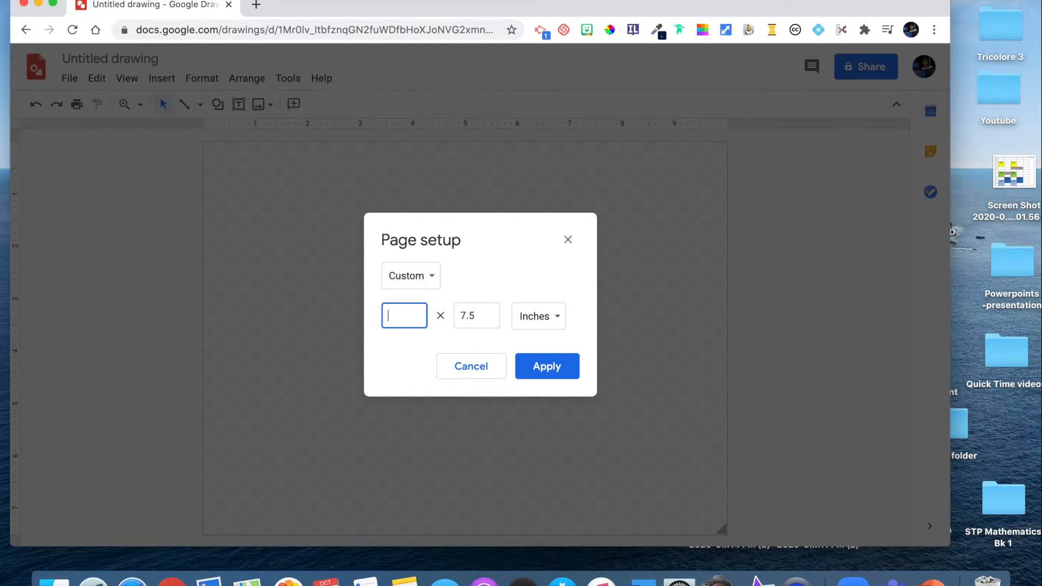
pyautogui.write('3')
pyautogui.click(478, 315)
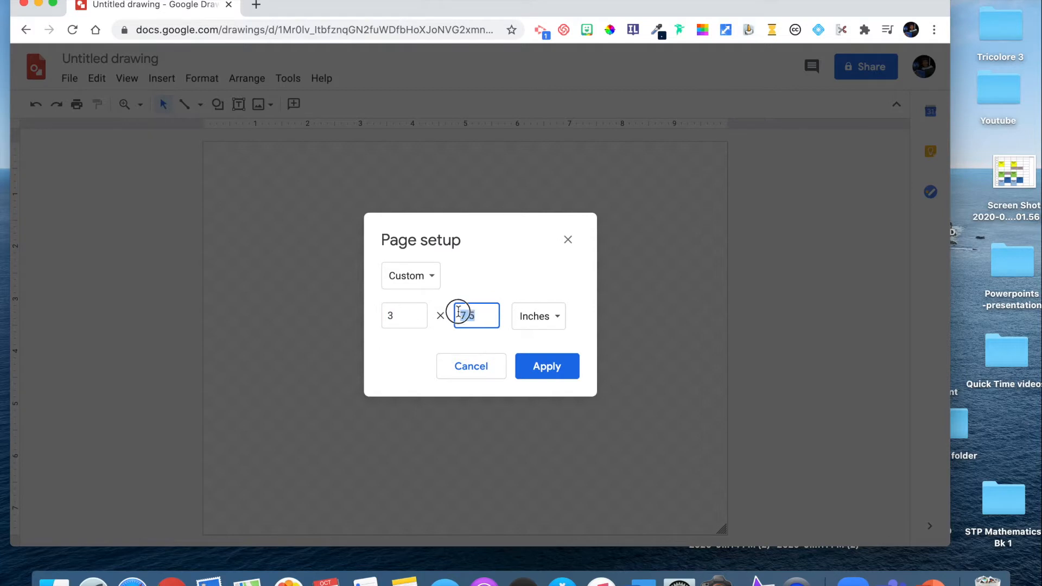
pyautogui.press('BackSpace')
pyautogui.write('3')
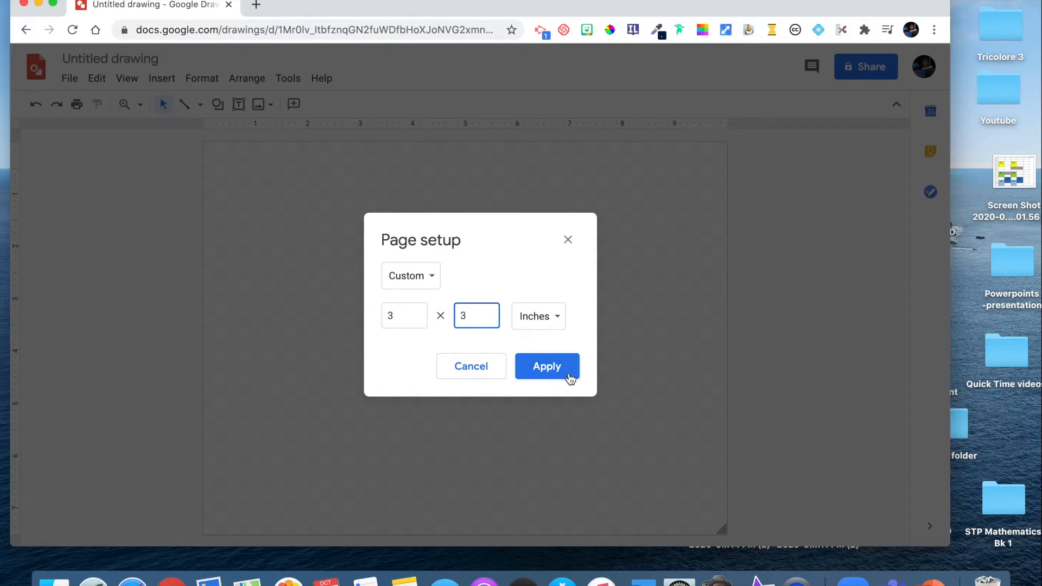
pyautogui.click(550, 367)
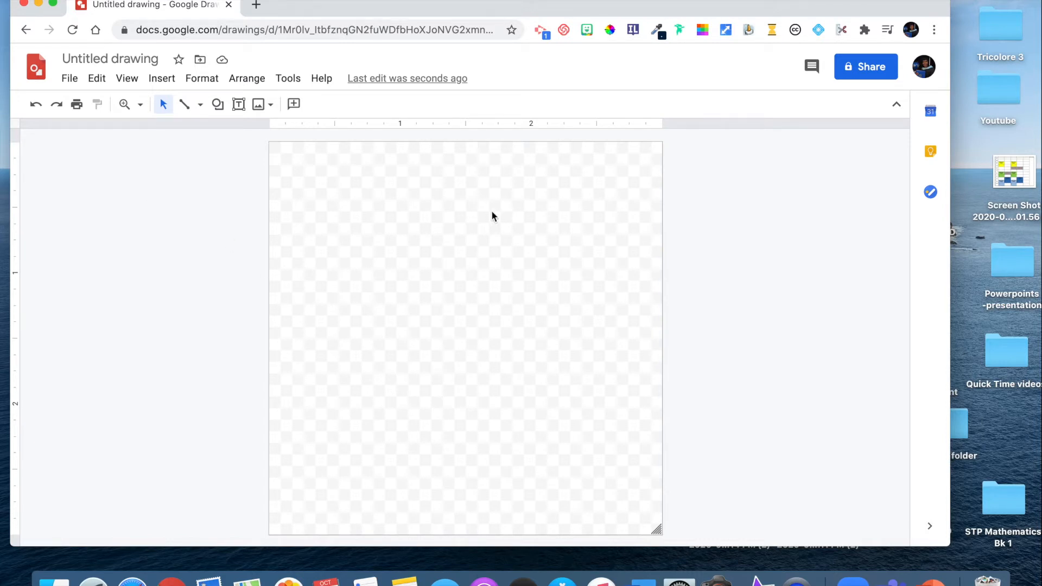
# - Search the Bitmoji extension for "Bonjour" and add the waving sticker with golden lettering to the drawing
pyautogui.click(588, 31)
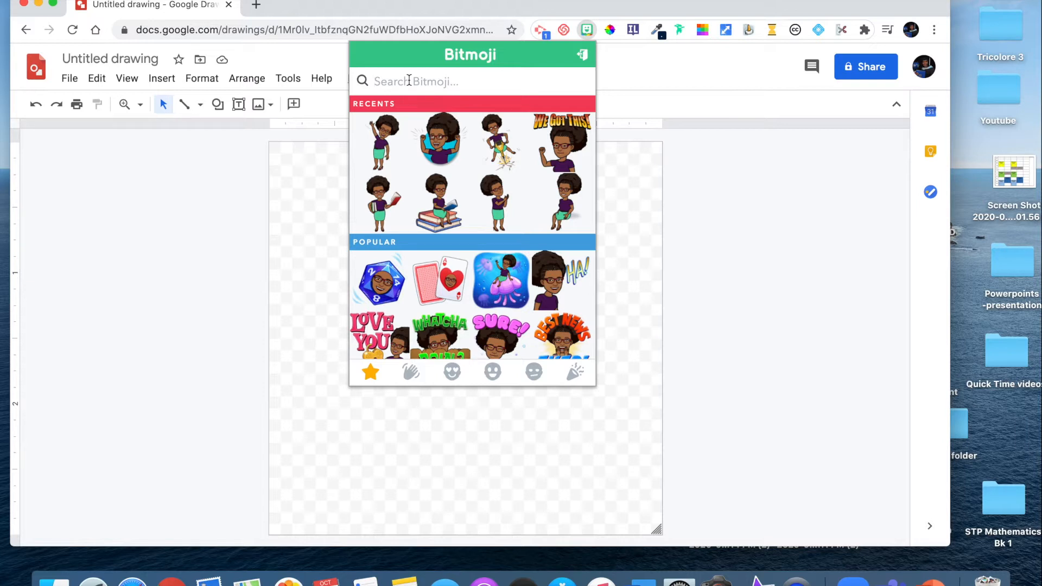
pyautogui.write('Bonjour')
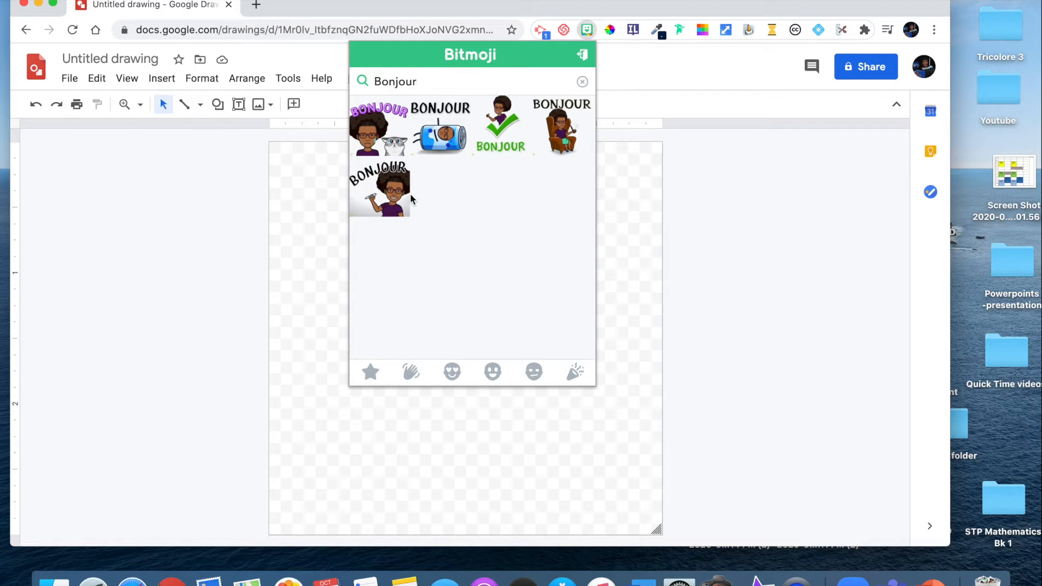
pyautogui.moveTo(421, 82); pyautogui.dragTo(371, 80)
pyautogui.press('super+c')
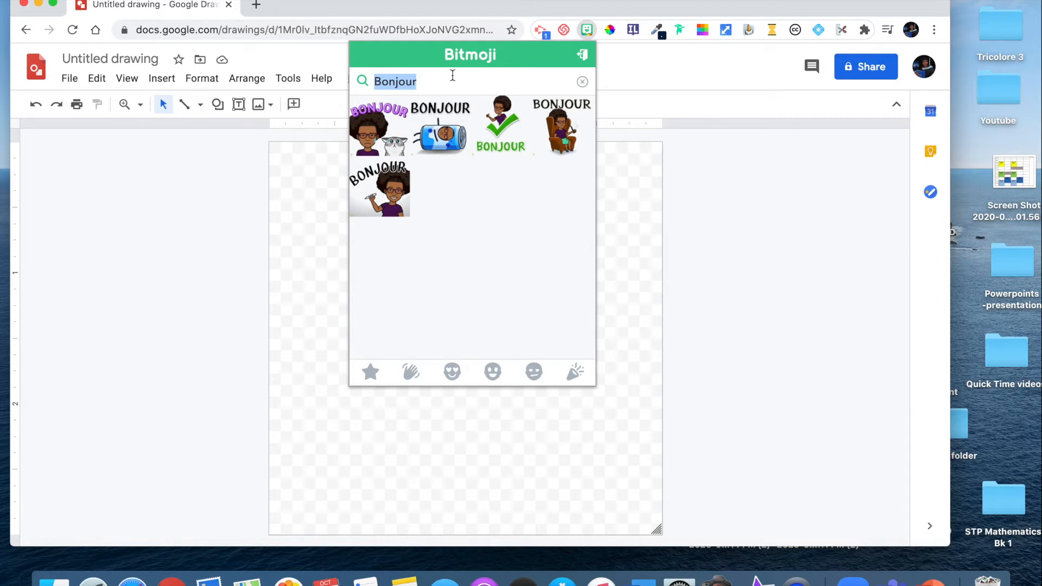
pyautogui.press('BackSpace')
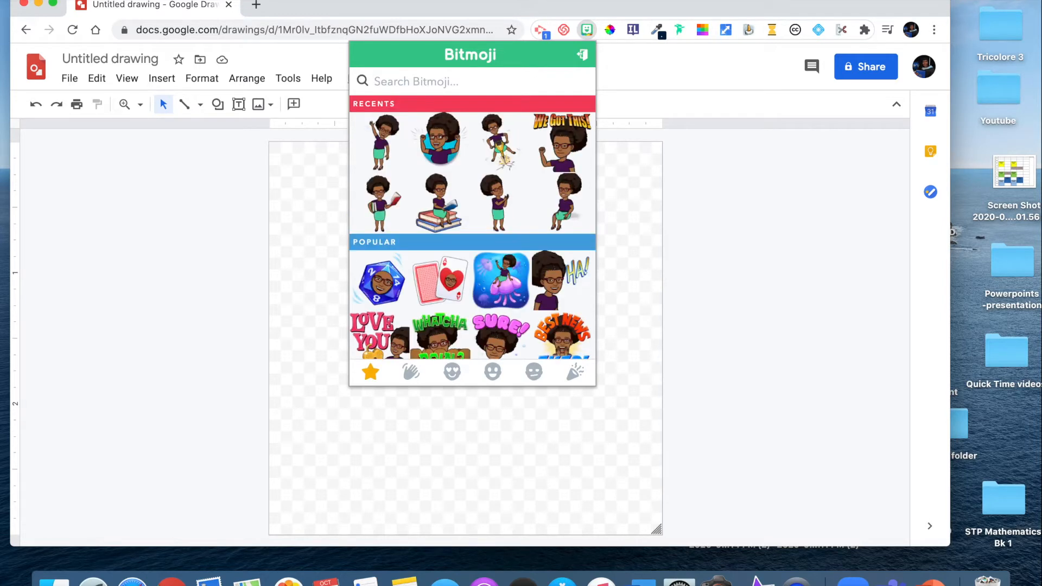
pyautogui.press('super+v')
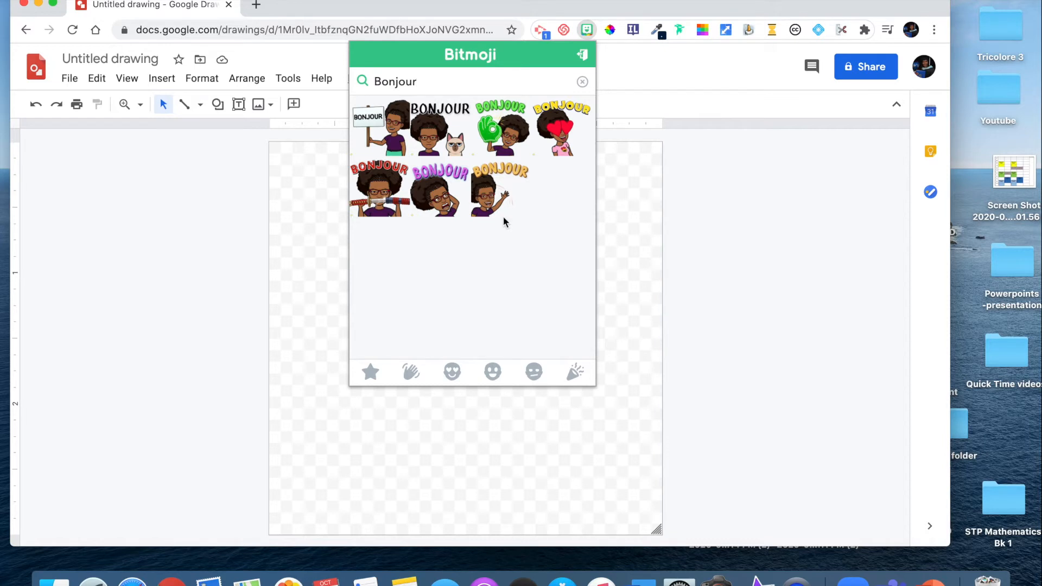
pyautogui.click(485, 199)
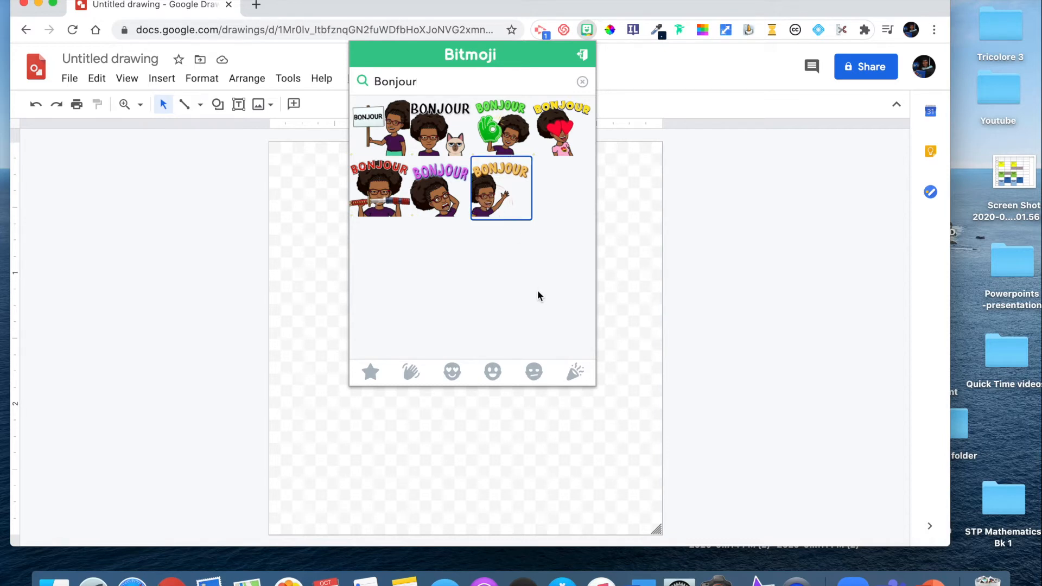
pyautogui.moveTo(498, 204); pyautogui.dragTo(327, 417)
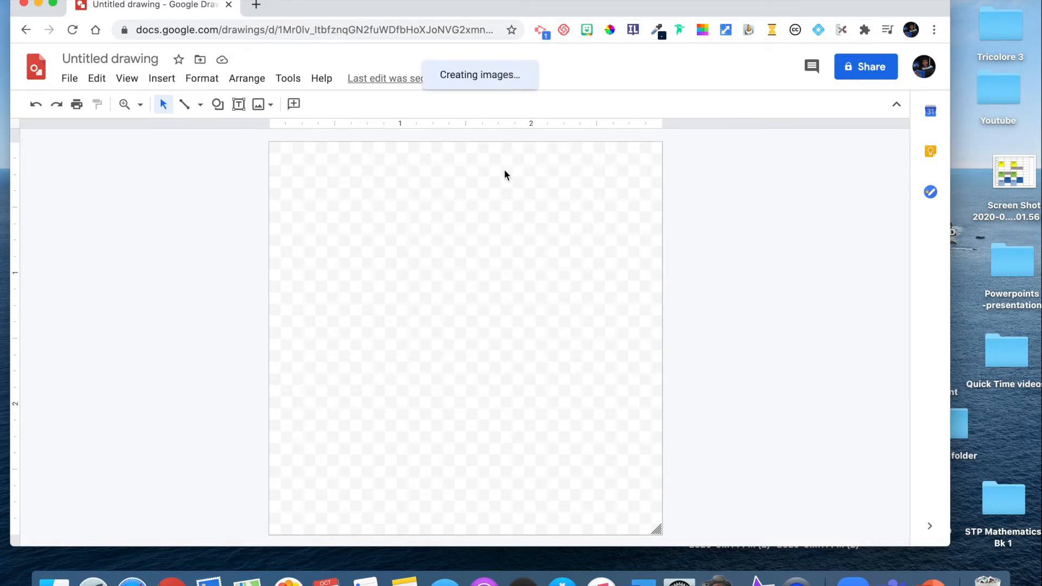
# - Shrink the Bonjour sticker to about 1.4 inches square and place it near the middle of the page
pyautogui.moveTo(515, 462); pyautogui.dragTo(455, 249)
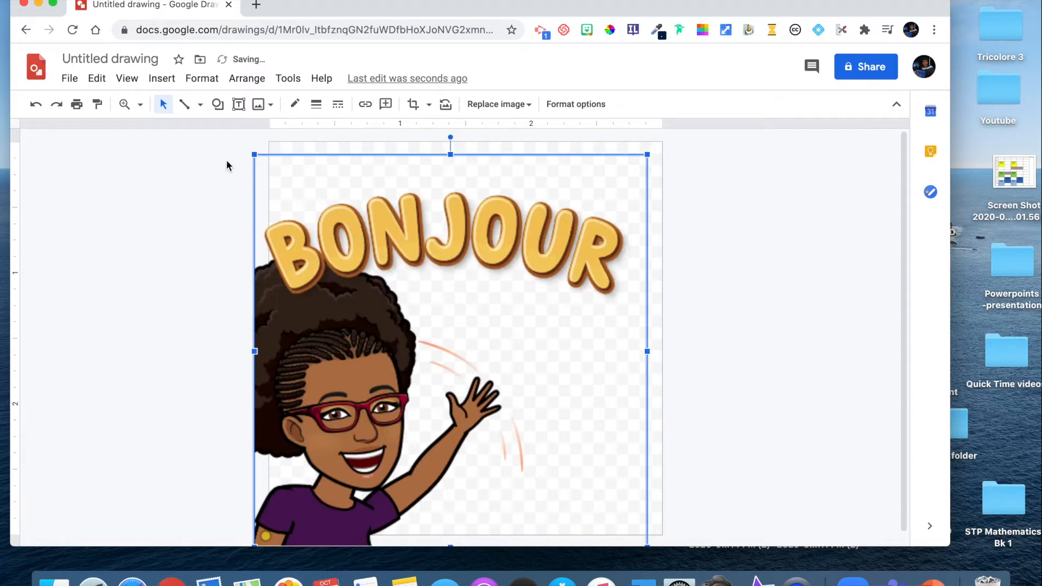
pyautogui.moveTo(254, 155); pyautogui.dragTo(389, 288)
pyautogui.moveTo(468, 512); pyautogui.dragTo(452, 379)
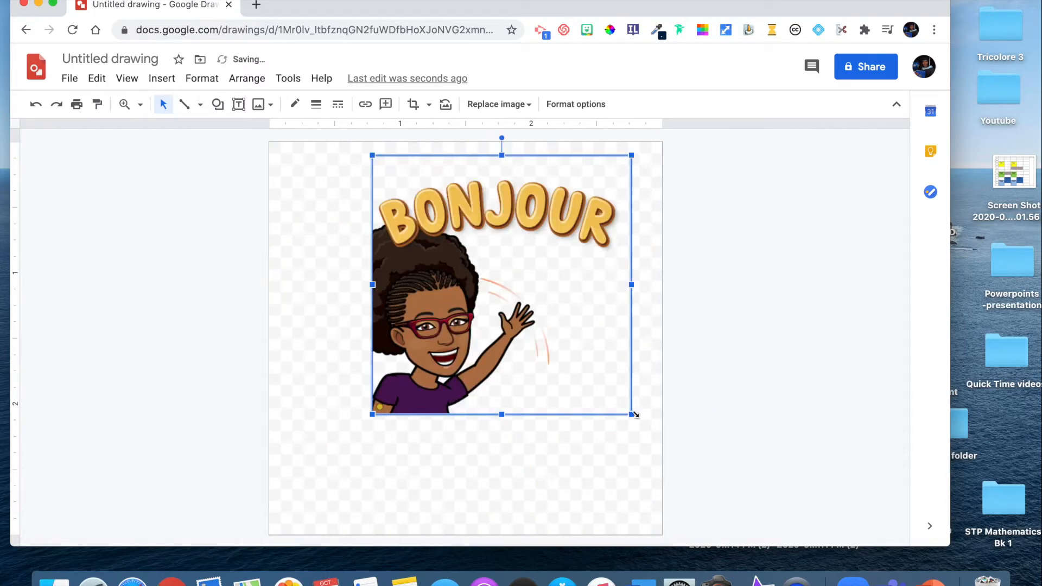
pyautogui.moveTo(634, 414); pyautogui.dragTo(577, 360)
pyautogui.moveTo(573, 156); pyautogui.dragTo(552, 186)
pyautogui.moveTo(419, 288); pyautogui.dragTo(432, 332)
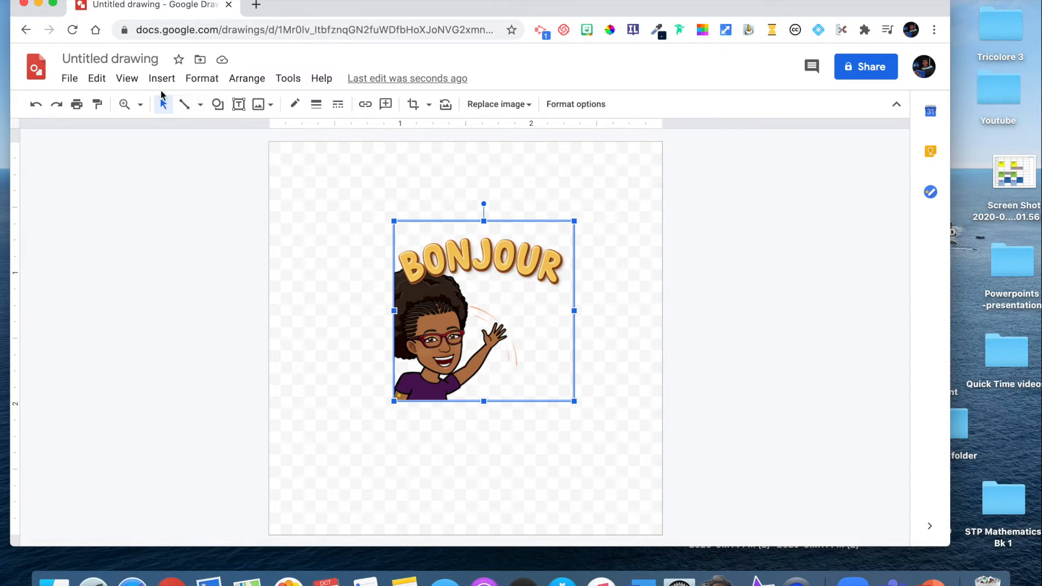
# - Draw a circle about 2.1 inches in diameter over the Bonjour sticker
pyautogui.click(160, 79)
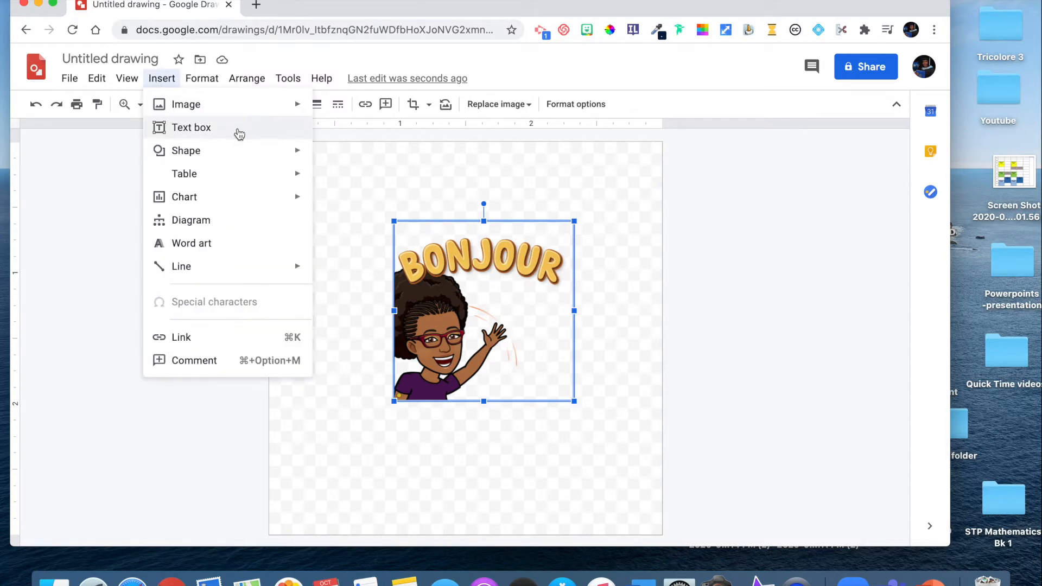
pyautogui.moveTo(231, 151)
pyautogui.moveTo(415, 161)
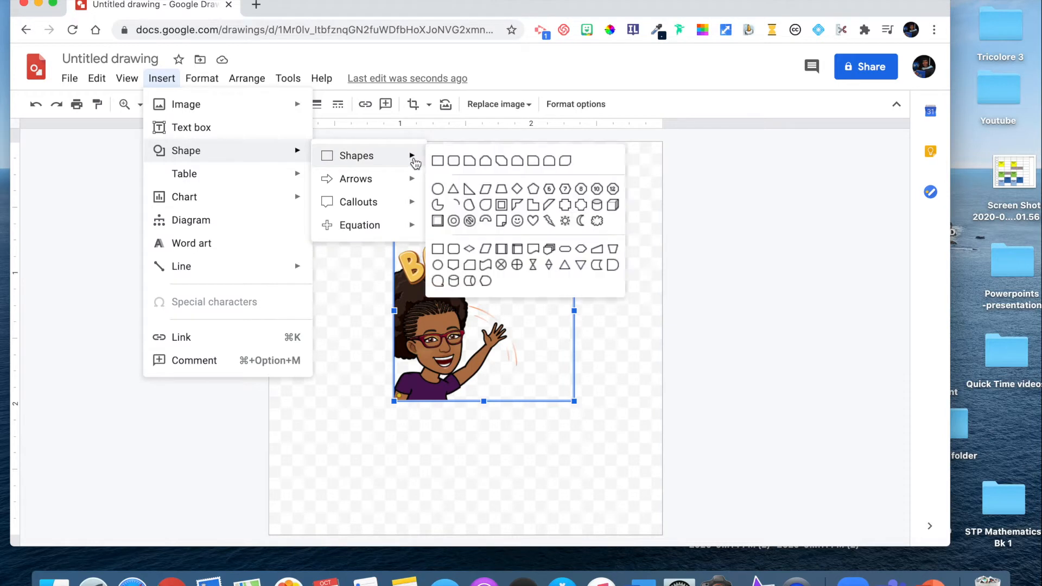
pyautogui.click(438, 188)
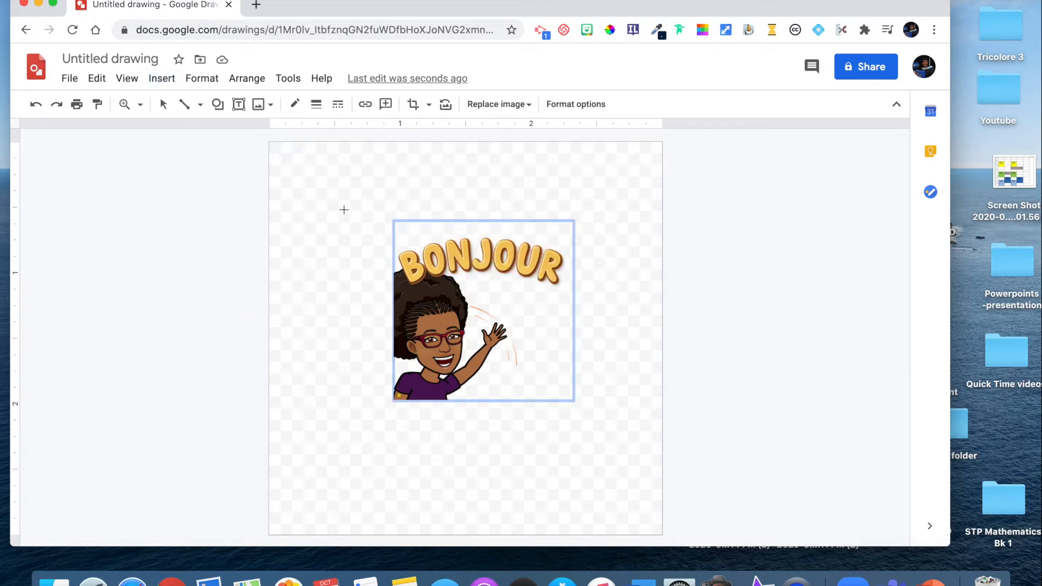
pyautogui.moveTo(332, 198); pyautogui.dragTo(611, 357)
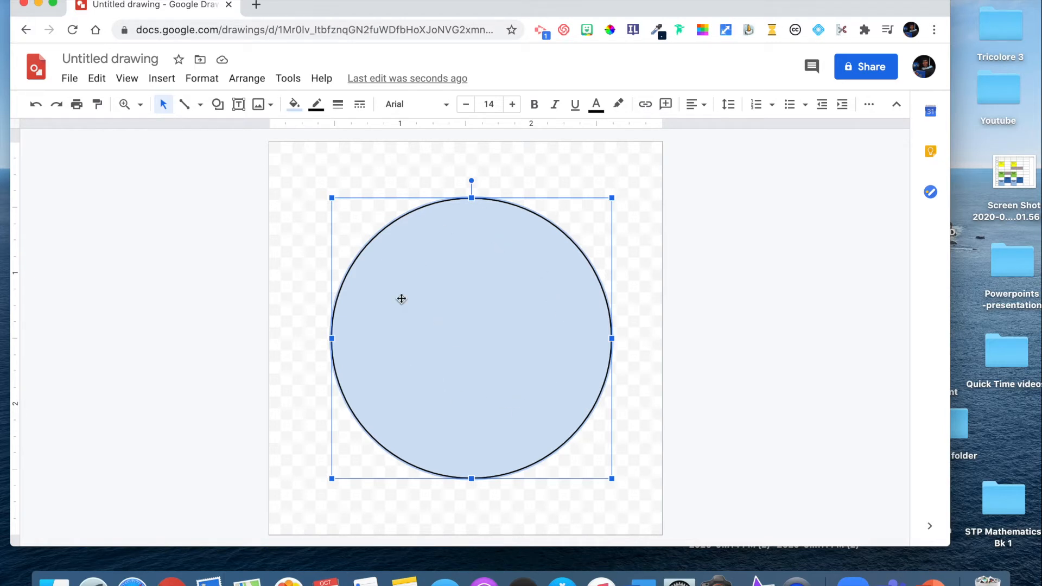
# - Give the circle a transparent outline and a solid medium purple fill
pyautogui.click(296, 109)
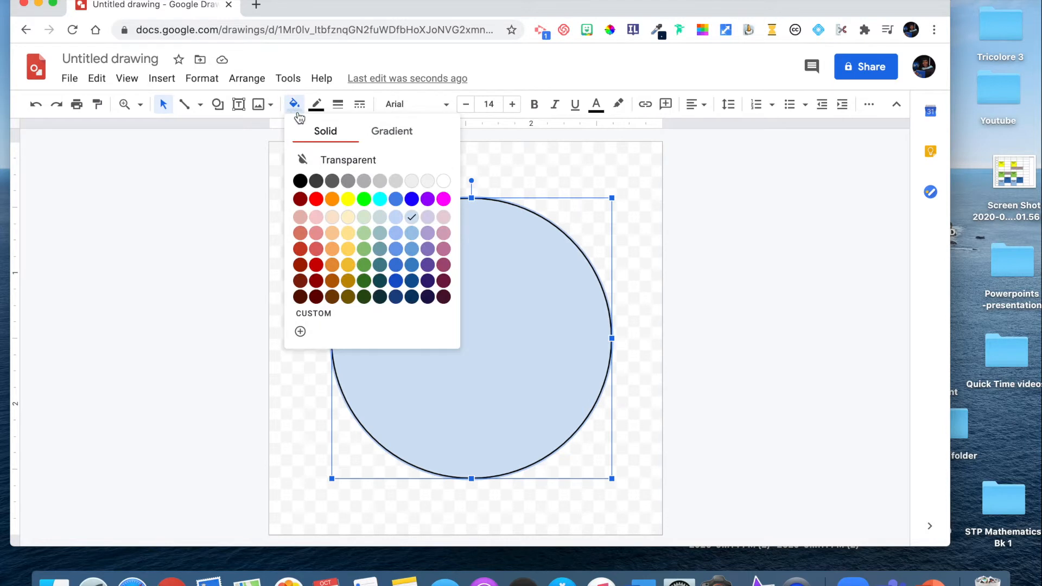
pyautogui.click(364, 249)
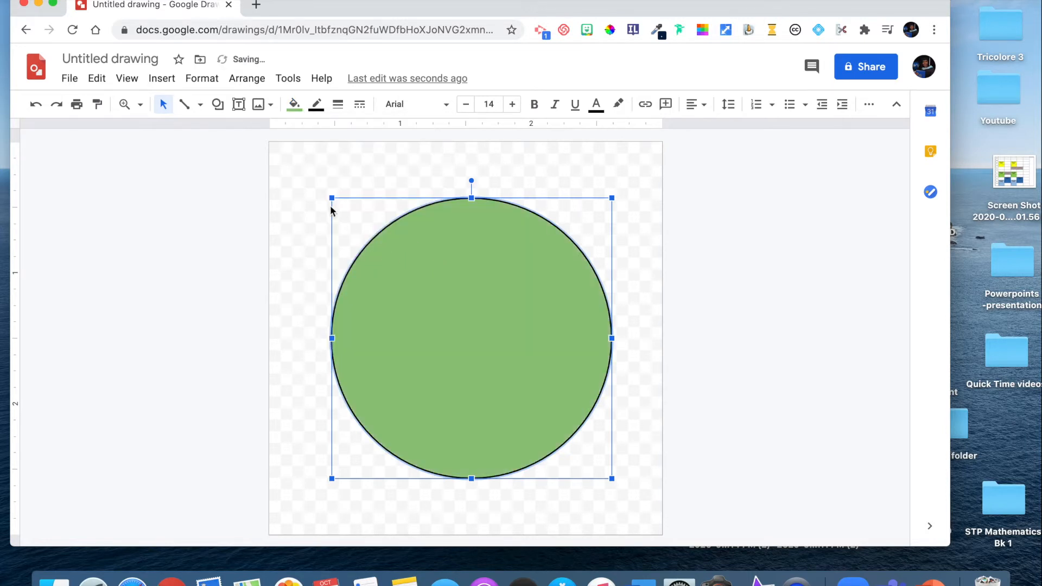
pyautogui.click(318, 109)
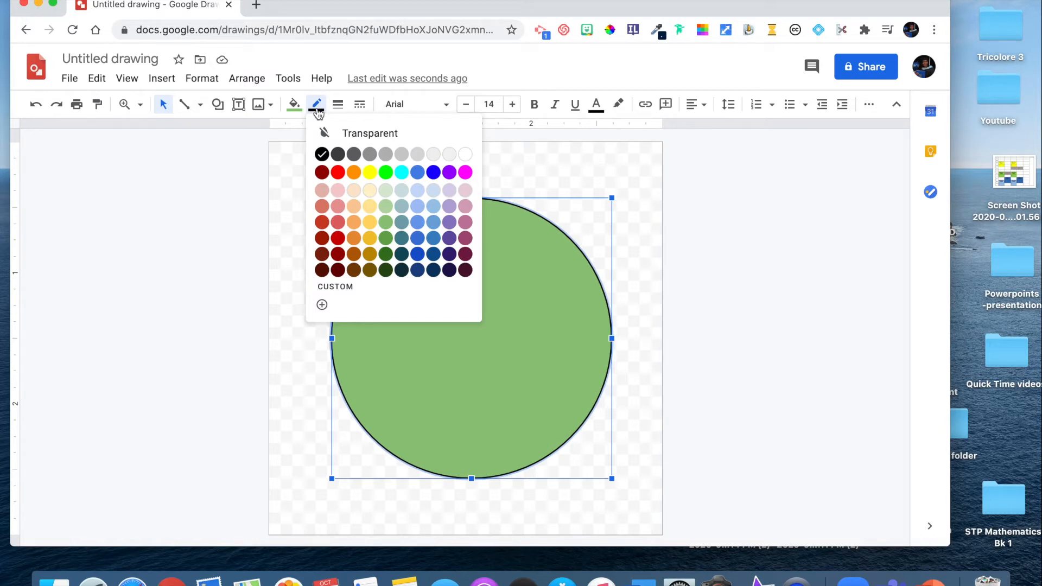
pyautogui.click(355, 136)
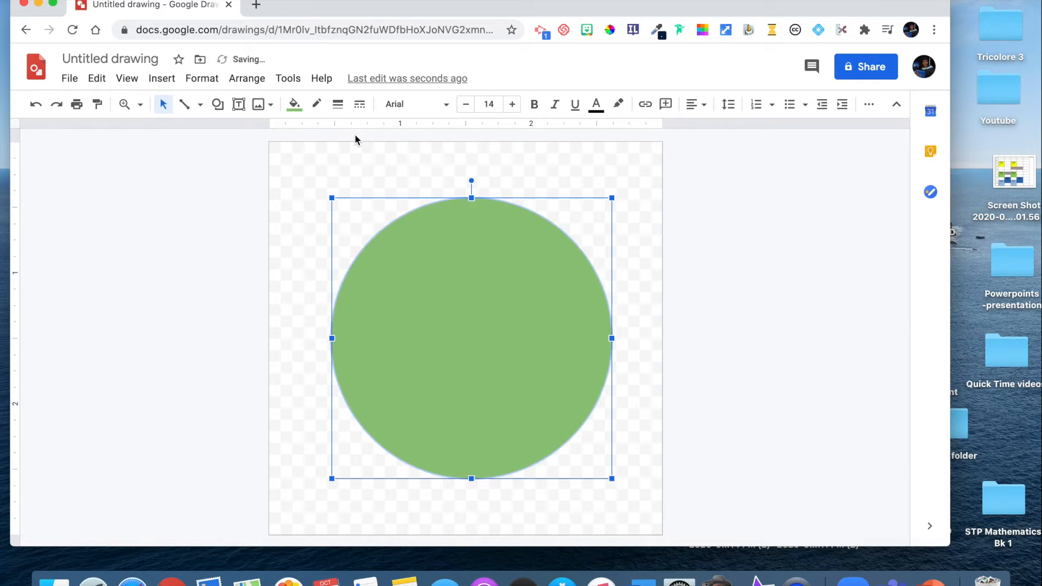
pyautogui.click(294, 103)
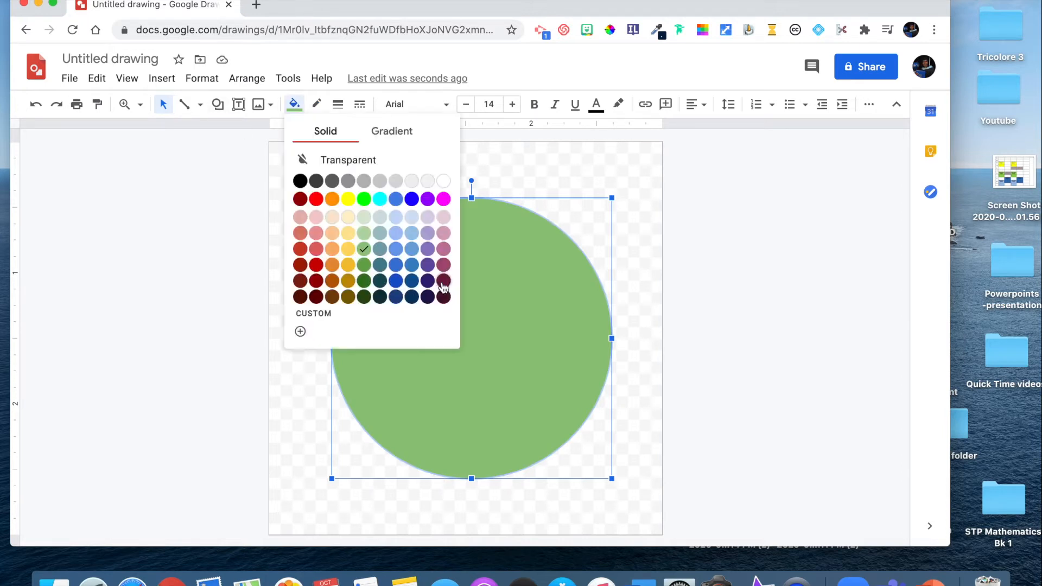
pyautogui.click(432, 254)
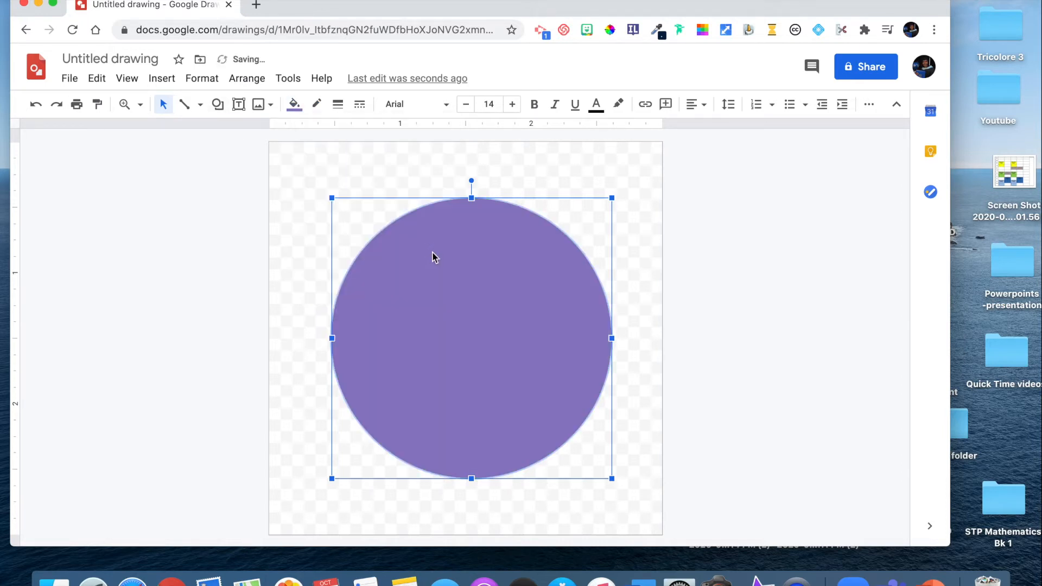
# - Send the purple circle to the back and shift the Bonjour sticker slightly down and left within it
pyautogui.rightClick(453, 324)
pyautogui.moveTo(453, 328)
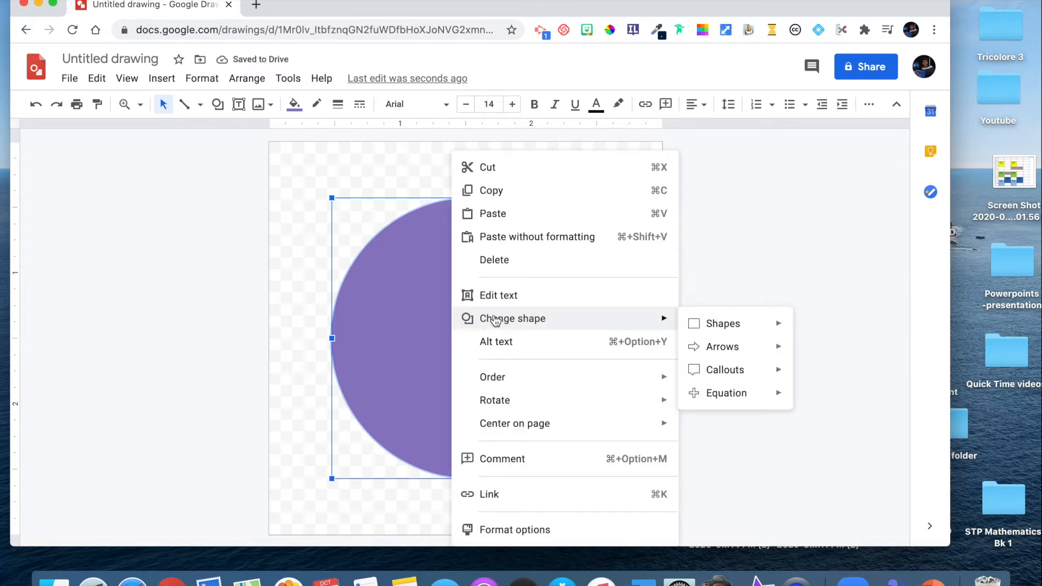
pyautogui.moveTo(584, 389)
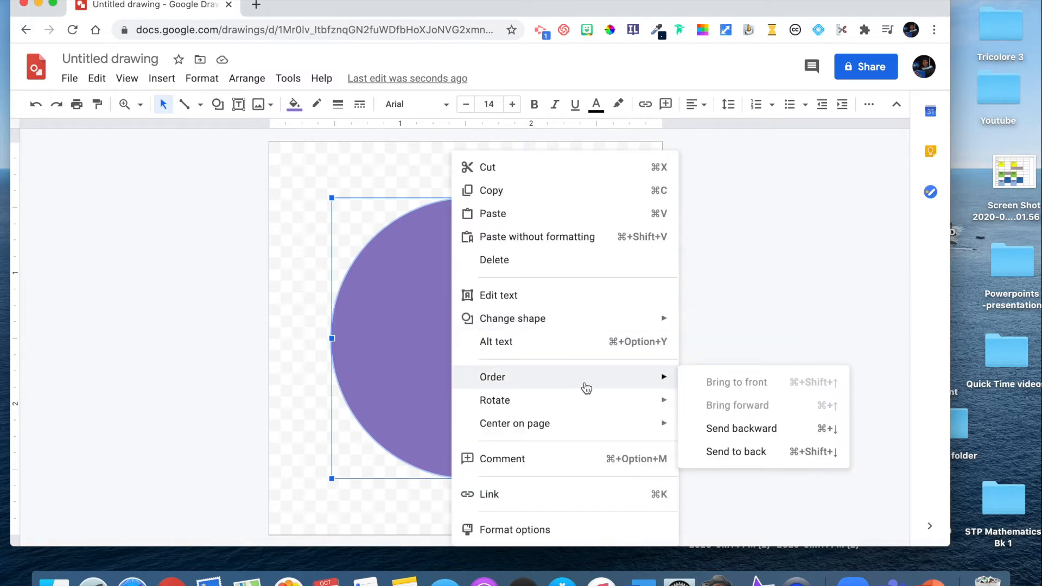
pyautogui.click(738, 452)
pyautogui.click(426, 343)
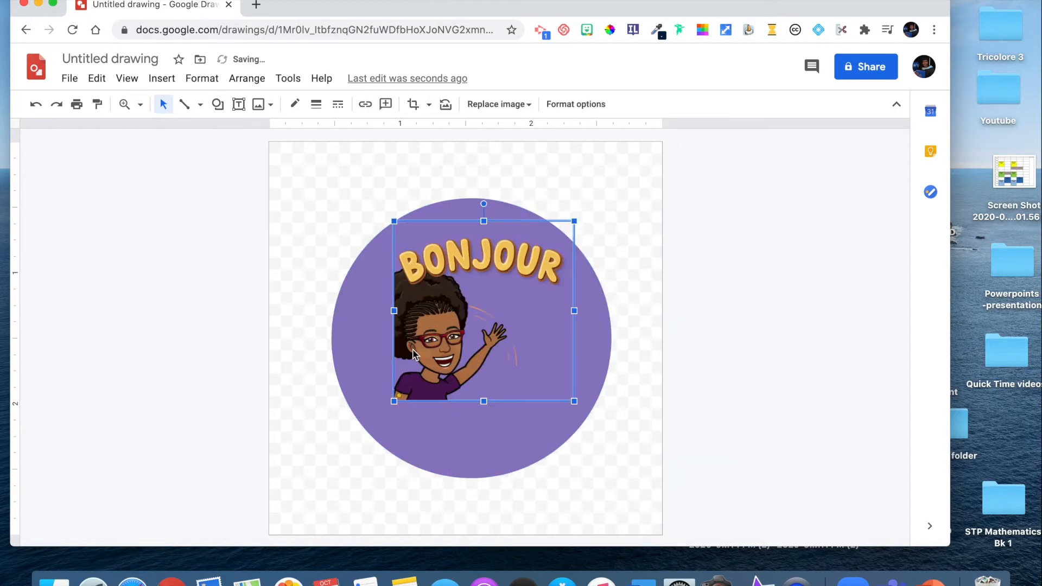
pyautogui.moveTo(429, 344); pyautogui.dragTo(428, 364)
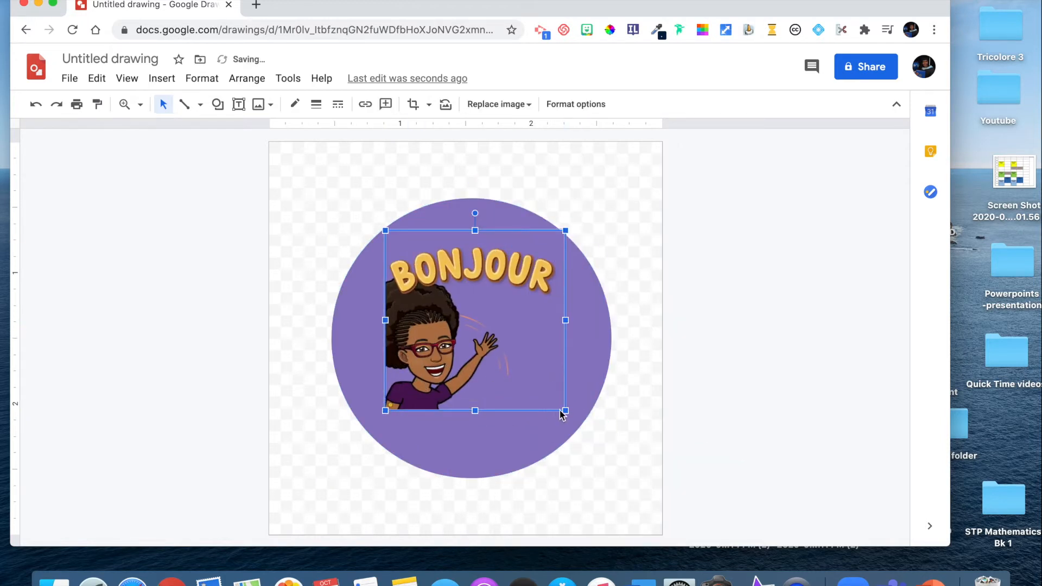
# - Enlarge the Bonjour sticker to about 1.6 inches square and reposition it within the purple circle
pyautogui.moveTo(566, 412); pyautogui.dragTo(596, 438)
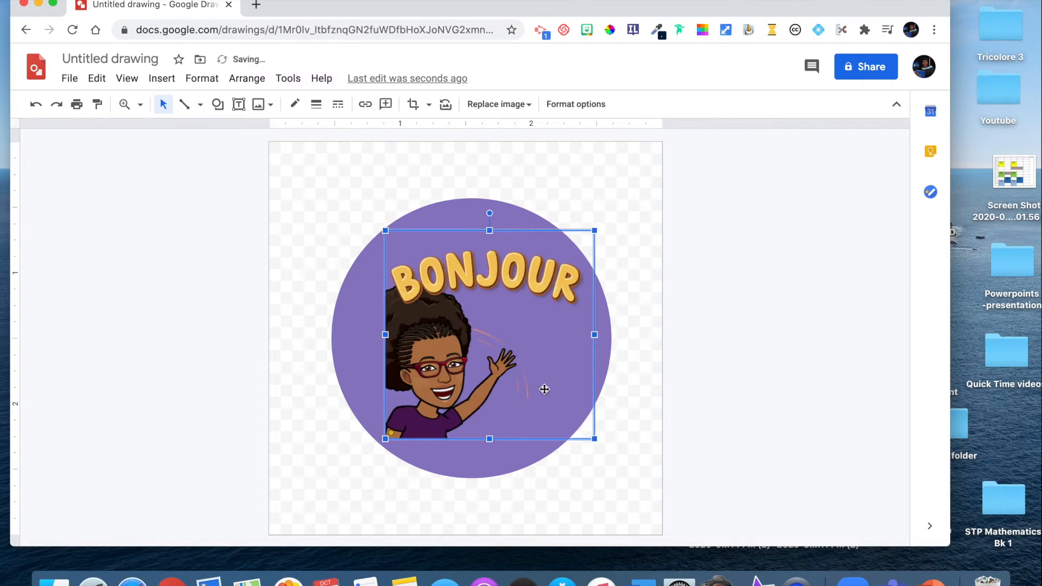
pyautogui.moveTo(479, 377); pyautogui.dragTo(455, 376)
pyautogui.moveTo(427, 378); pyautogui.dragTo(439, 383)
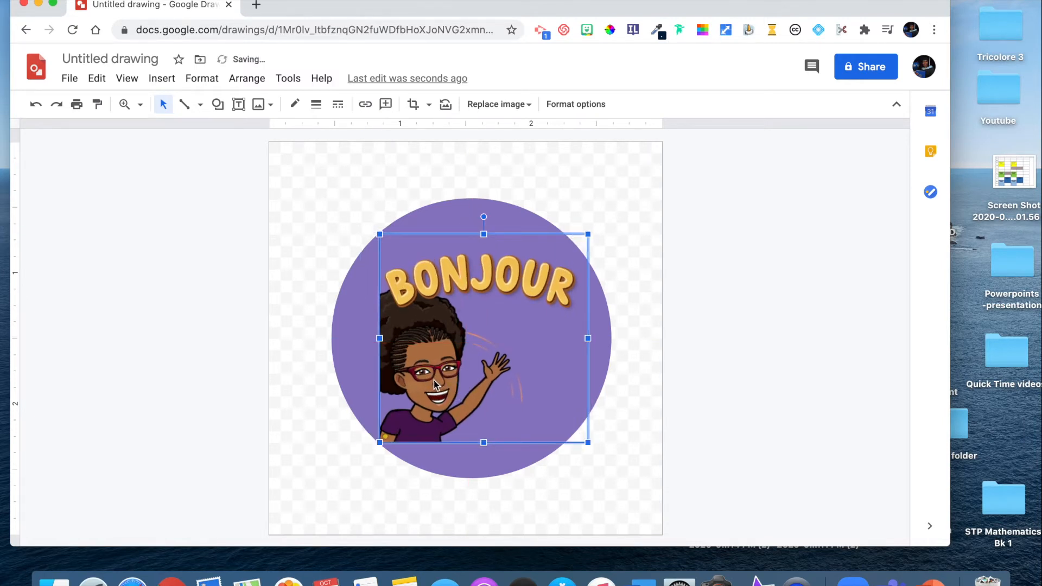
# - Replace the Bonjour sticker with the "Killin' It!" sticker found by searching Bitmoji for "Great Job"
pyautogui.press('BackSpace')
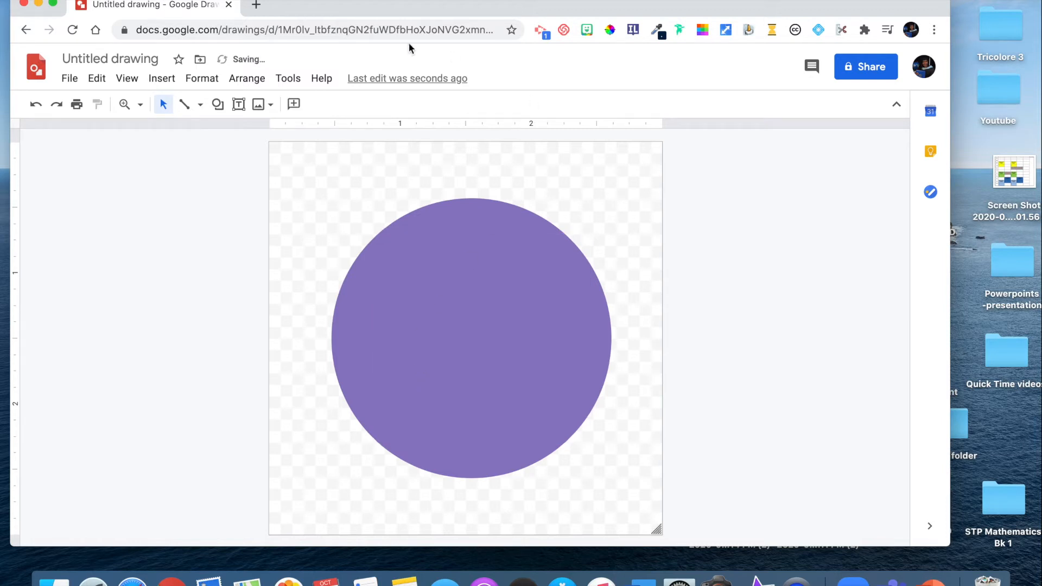
pyautogui.click(587, 29)
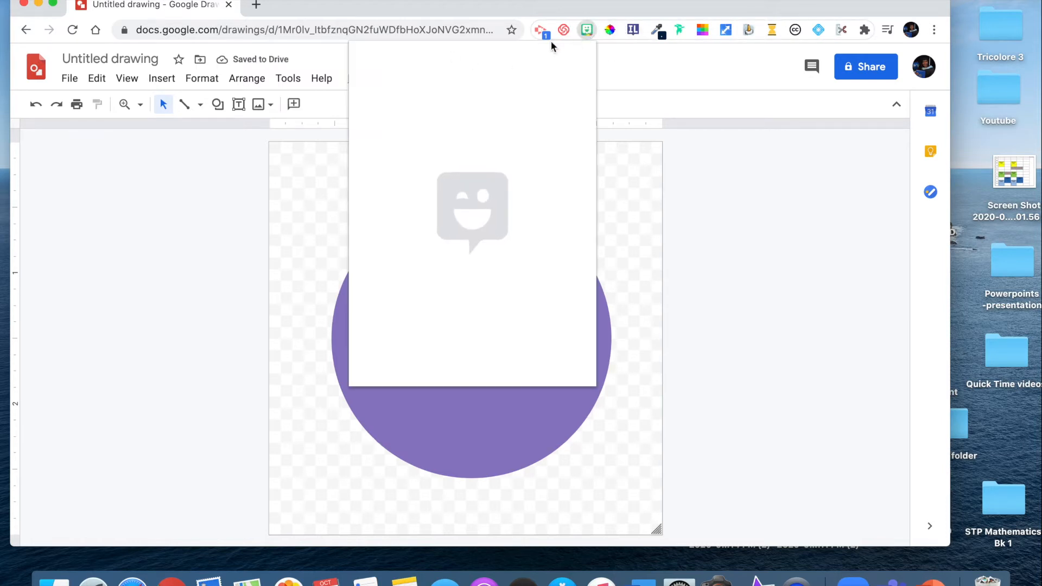
pyautogui.write('Great Job')
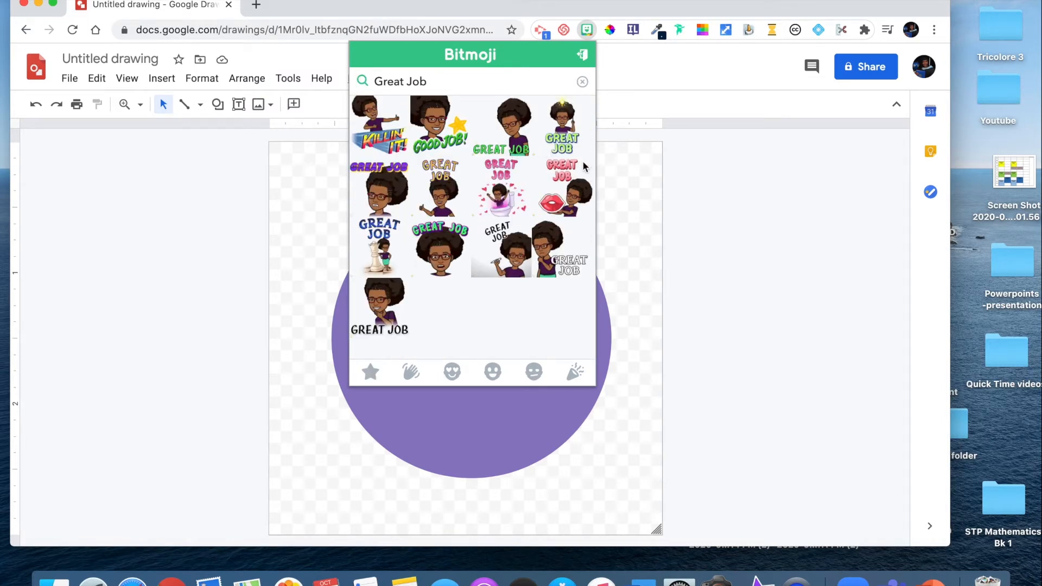
pyautogui.click(380, 126)
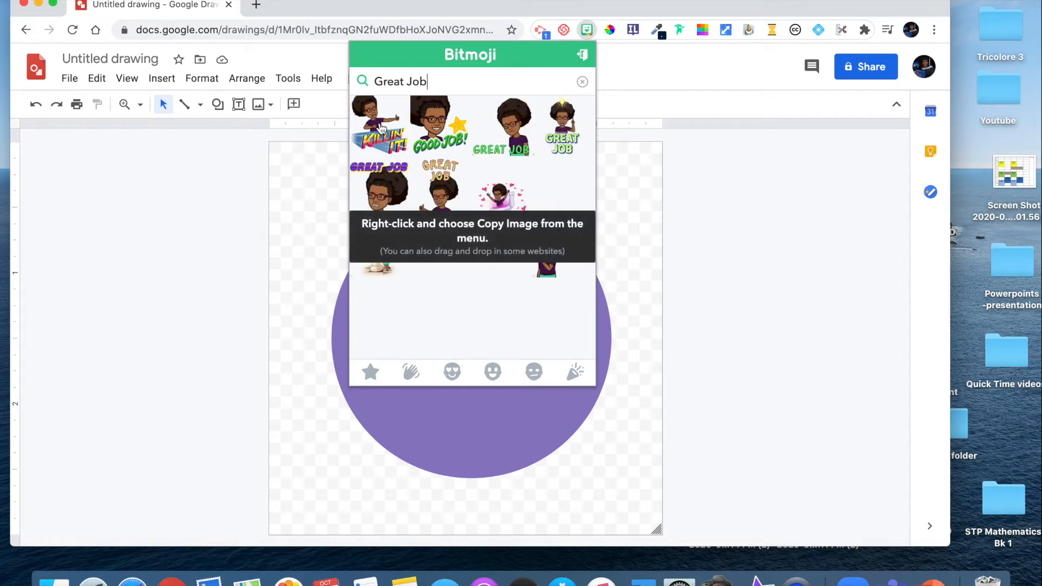
pyautogui.moveTo(381, 127); pyautogui.dragTo(359, 432)
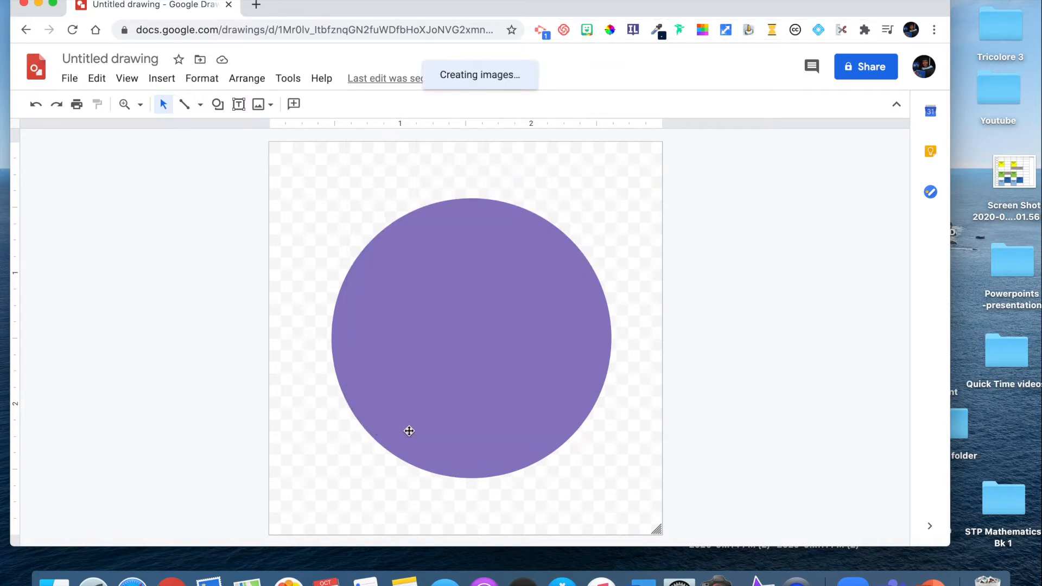
# - Shrink the "Killin' It!" sticker to about 1.4 by 1.6 inches and place it inside the purple circle
pyautogui.moveTo(507, 513); pyautogui.dragTo(500, 307)
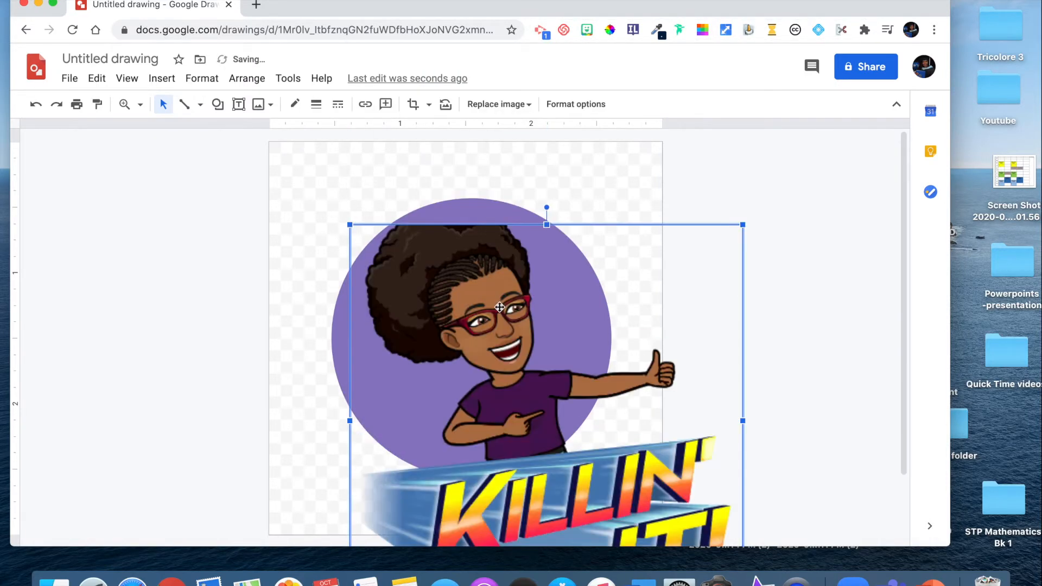
pyautogui.moveTo(350, 224); pyautogui.dragTo(445, 319)
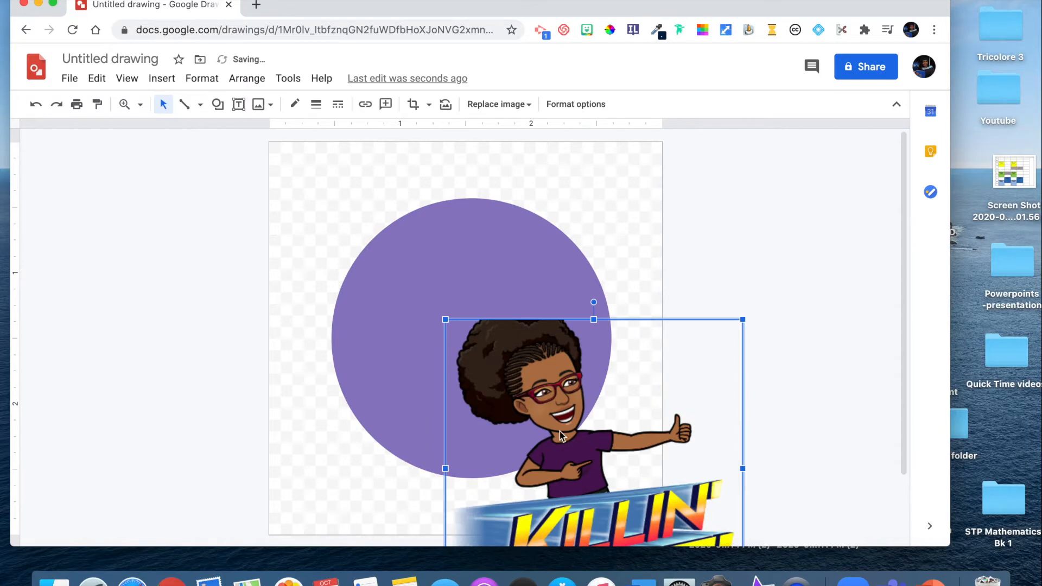
pyautogui.moveTo(559, 431); pyautogui.dragTo(493, 328)
pyautogui.moveTo(528, 217); pyautogui.dragTo(528, 191)
pyautogui.moveTo(380, 191); pyautogui.dragTo(447, 263)
pyautogui.moveTo(572, 479); pyautogui.dragTo(495, 429)
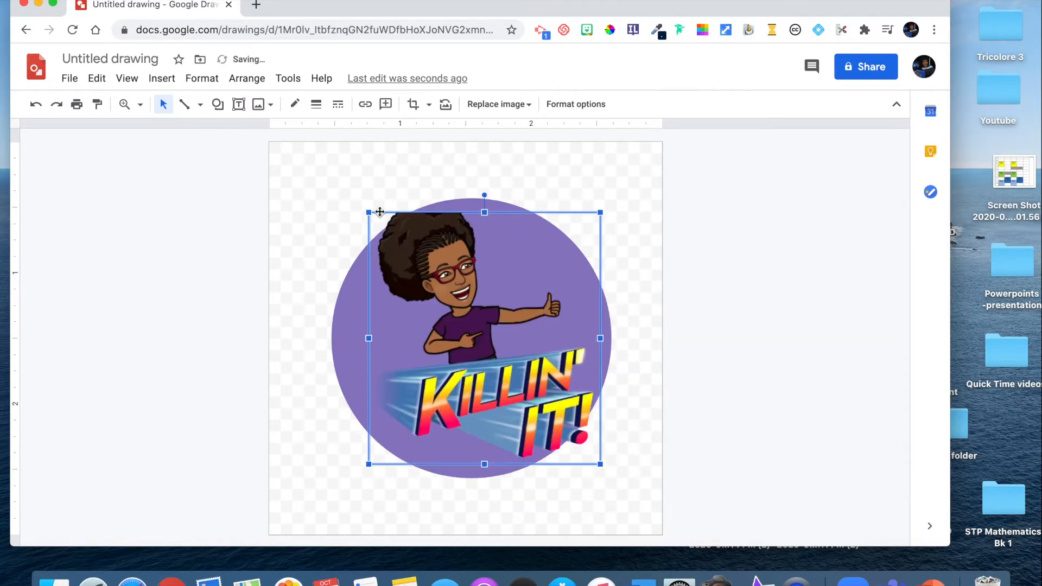
pyautogui.moveTo(370, 212); pyautogui.dragTo(411, 258)
pyautogui.moveTo(515, 331); pyautogui.dragTo(490, 315)
# - Reduce the purple circle to about 2 inches in diameter around the "Killin' It!" sticker
pyautogui.click(585, 312)
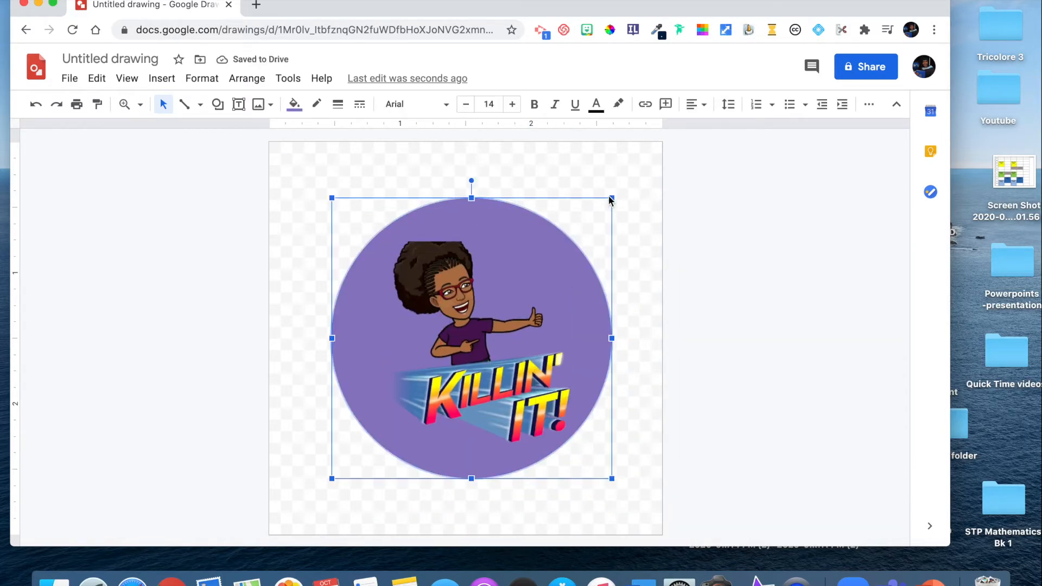
pyautogui.click(610, 201)
pyautogui.click(556, 267)
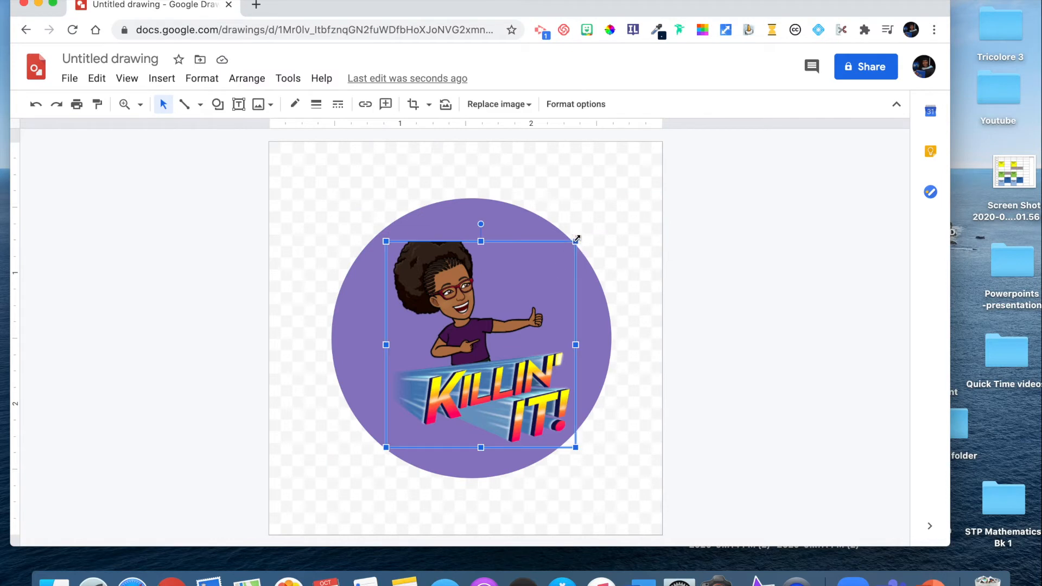
pyautogui.click(517, 219)
pyautogui.moveTo(611, 197); pyautogui.dragTo(576, 211)
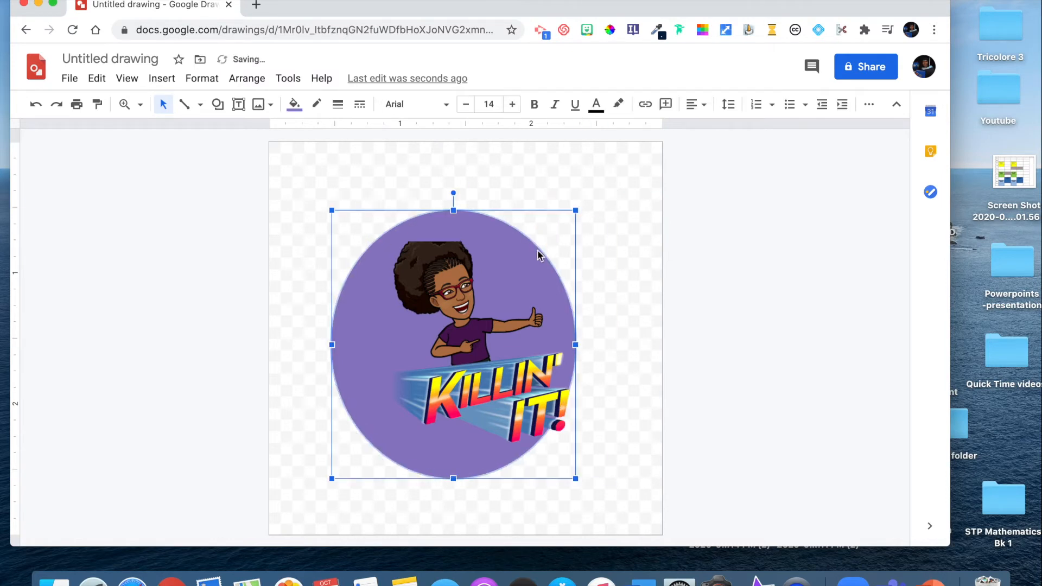
pyautogui.moveTo(575, 345); pyautogui.dragTo(600, 344)
pyautogui.click(643, 381)
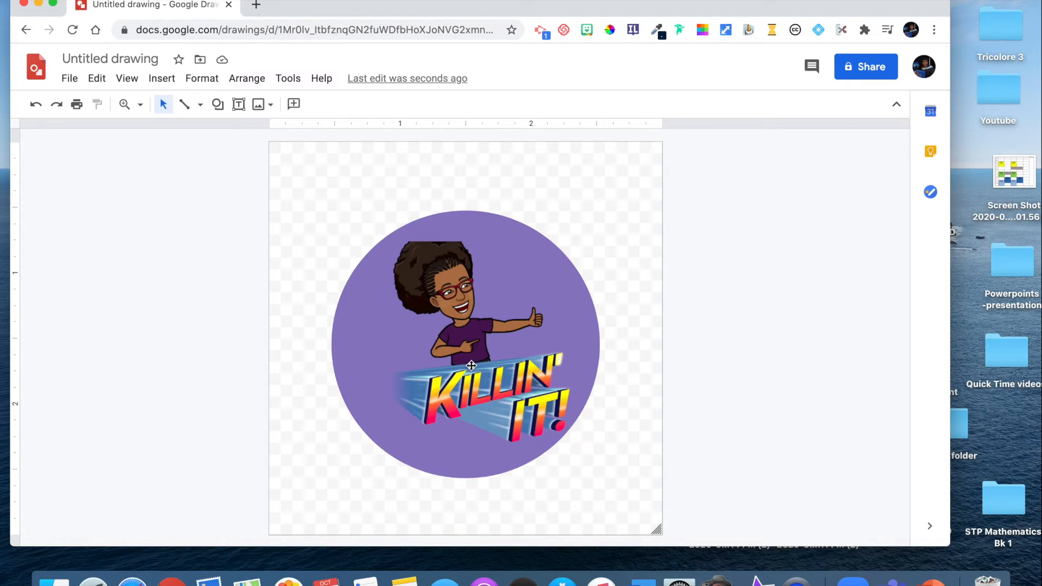
# - Enlarge the "Killin' It!" sticker to about 1.6 by 1.8 inches so it fills the circle and its lettering slightly overlaps the edge
pyautogui.click(484, 390)
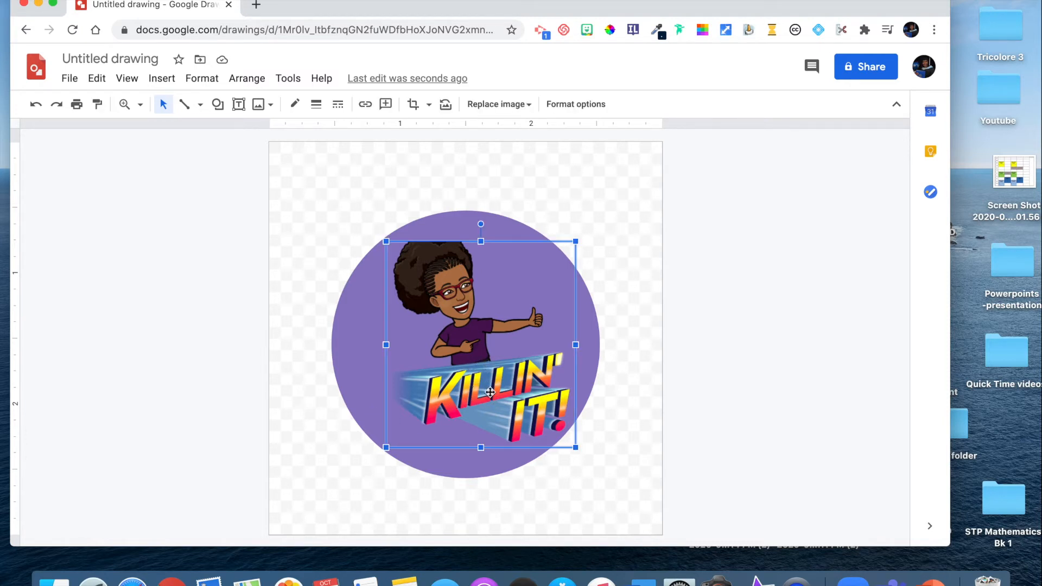
pyautogui.moveTo(384, 239); pyautogui.dragTo(411, 270)
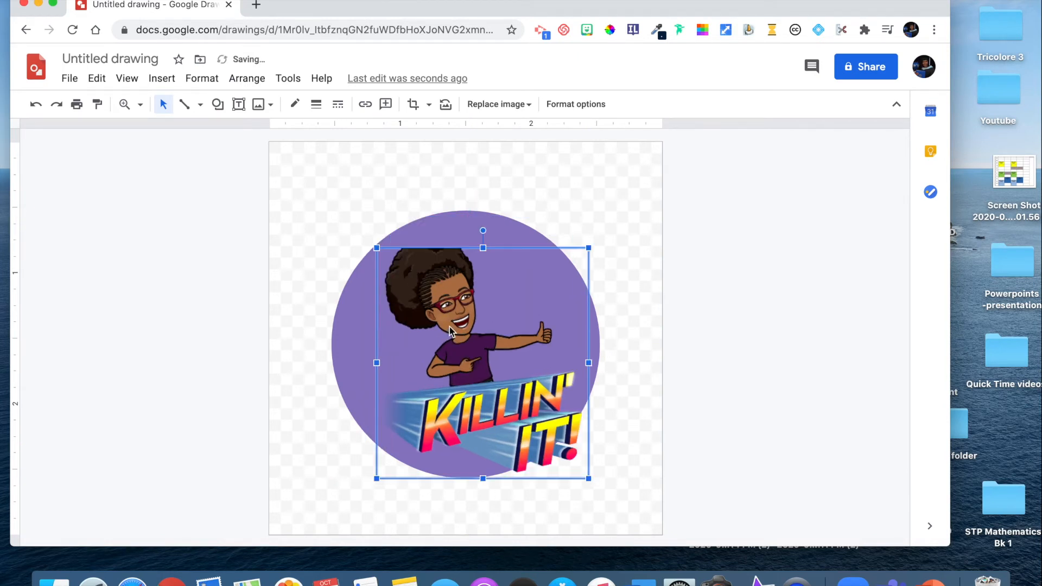
pyautogui.click(637, 421)
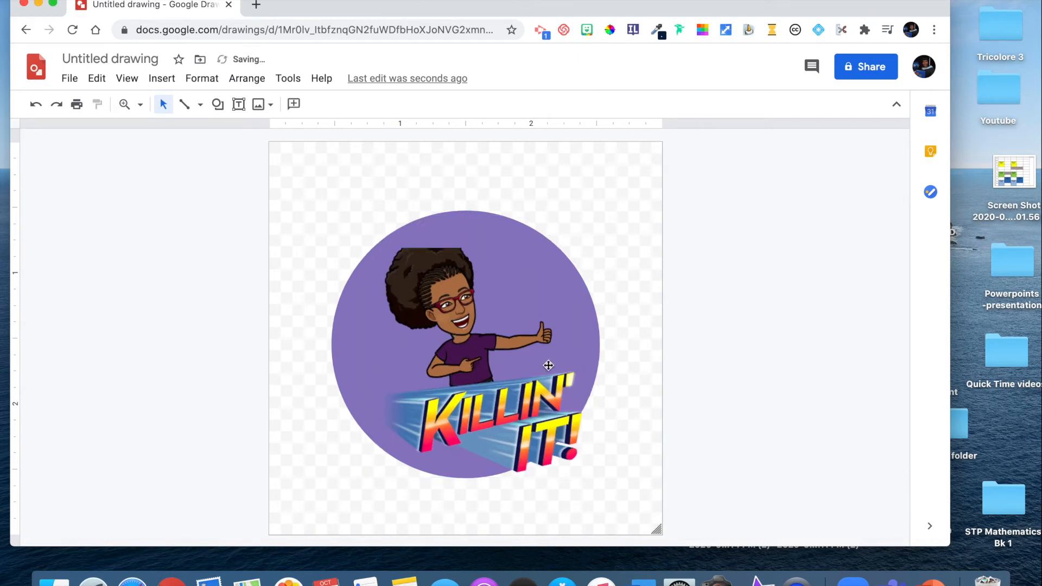
pyautogui.click(499, 331)
pyautogui.moveTo(486, 246); pyautogui.dragTo(486, 237)
pyautogui.click(649, 341)
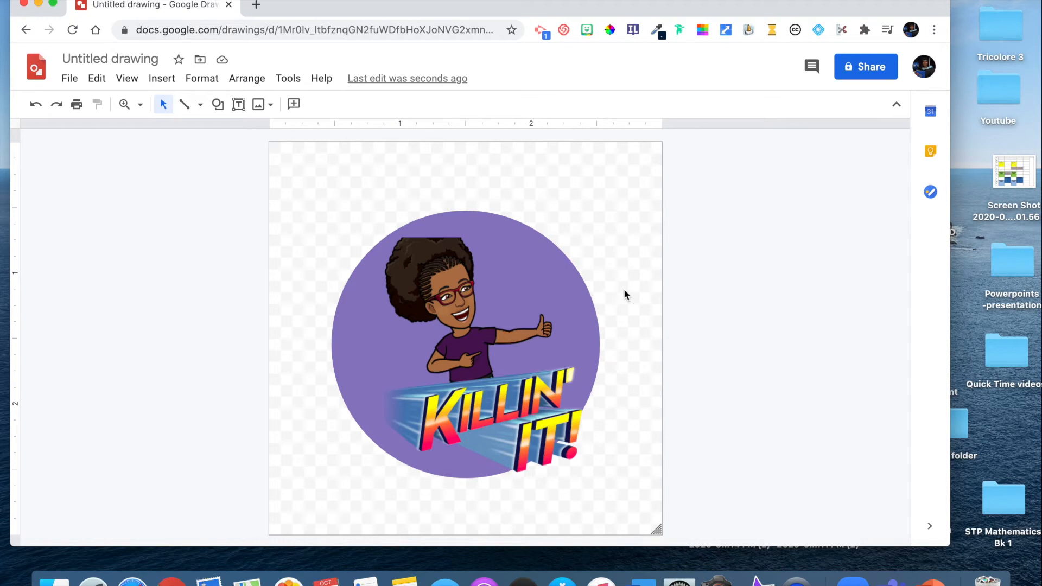
# - Download the badge drawing as a PNG image
pyautogui.click(69, 79)
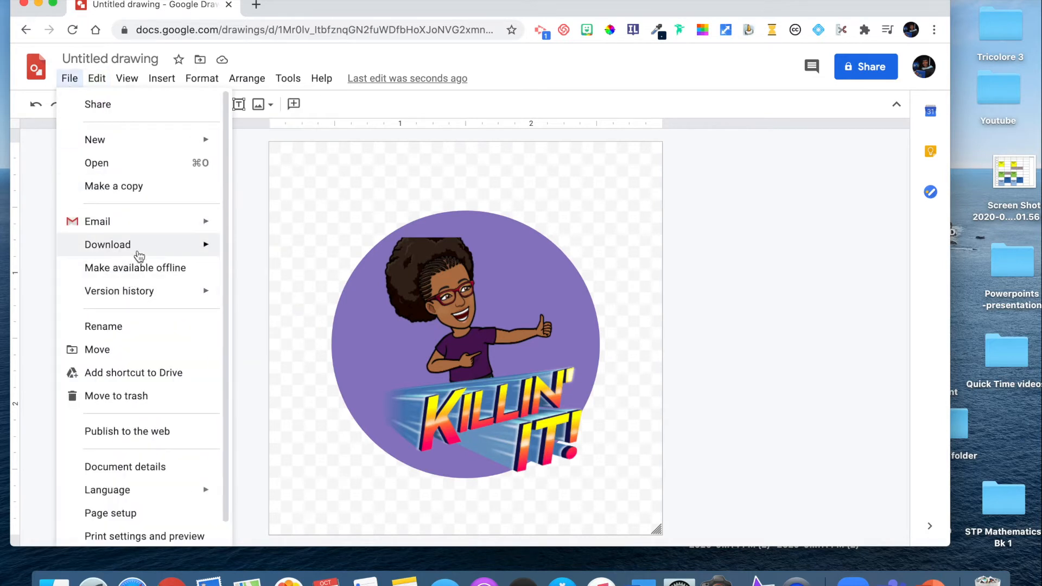
pyautogui.moveTo(156, 249)
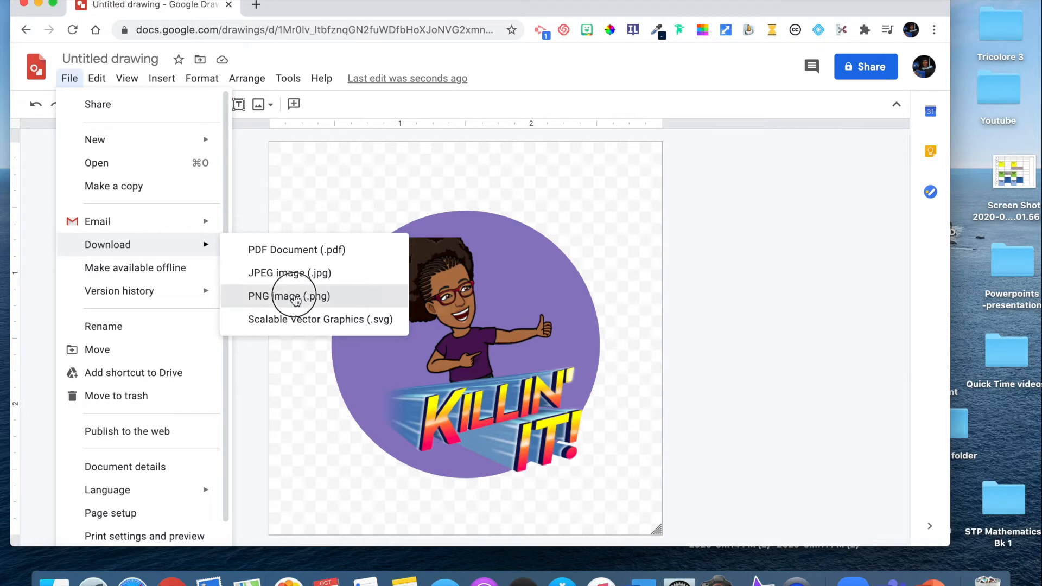
pyautogui.click(296, 298)
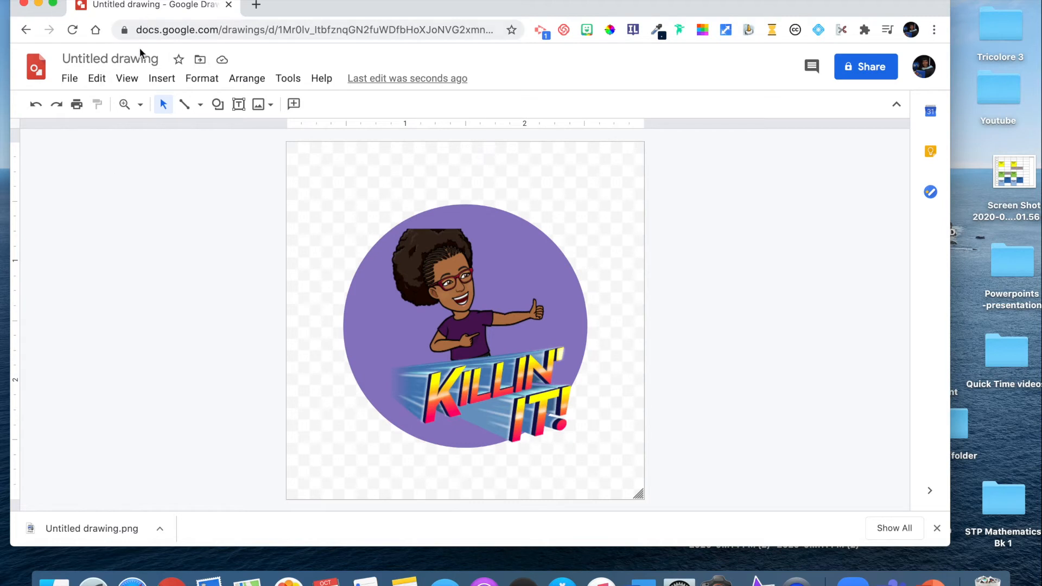
# - Rename the drawing as "killin it"
pyautogui.click(160, 61)
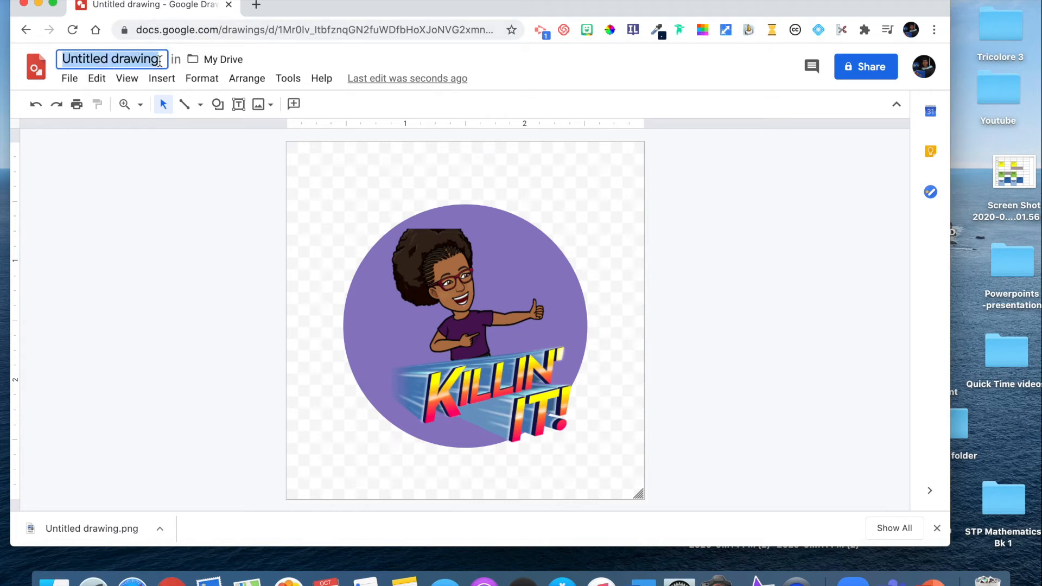
pyautogui.press('BackSpace')
pyautogui.write('killin ')
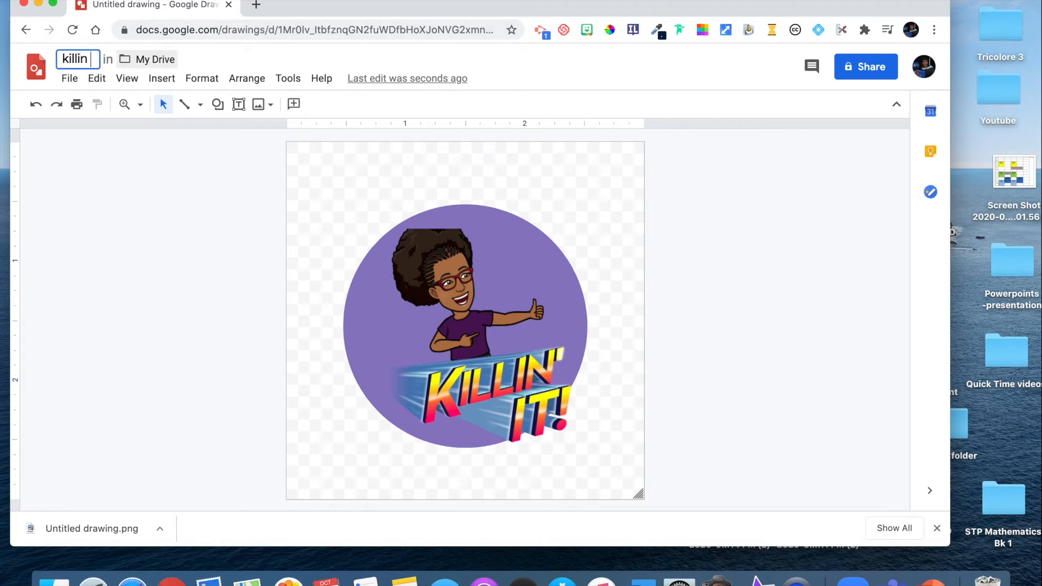
pyautogui.write('it')
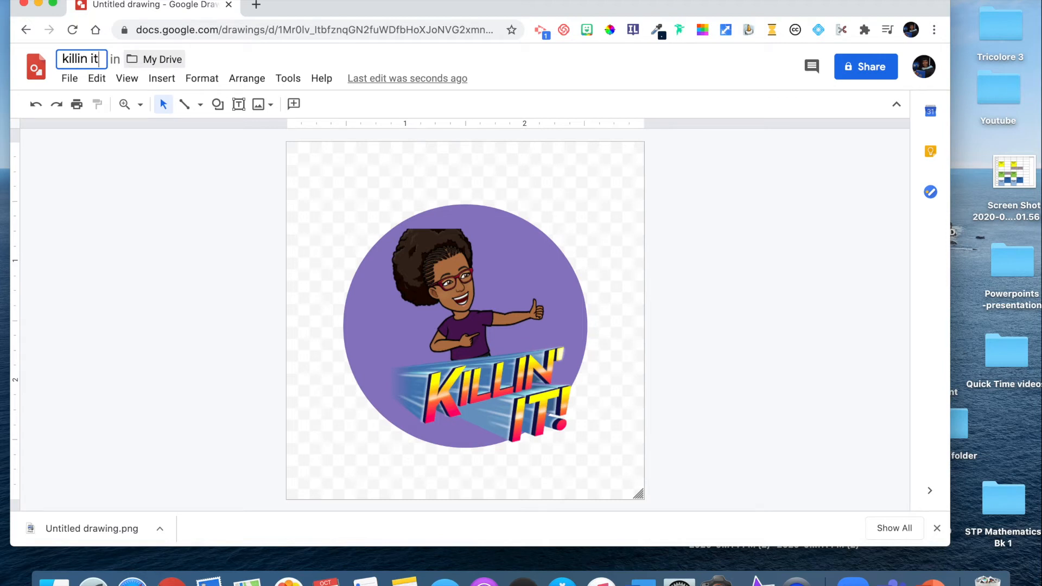
pyautogui.press('Return')
# - Download the renamed drawing as a PNG image
pyautogui.click(78, 83)
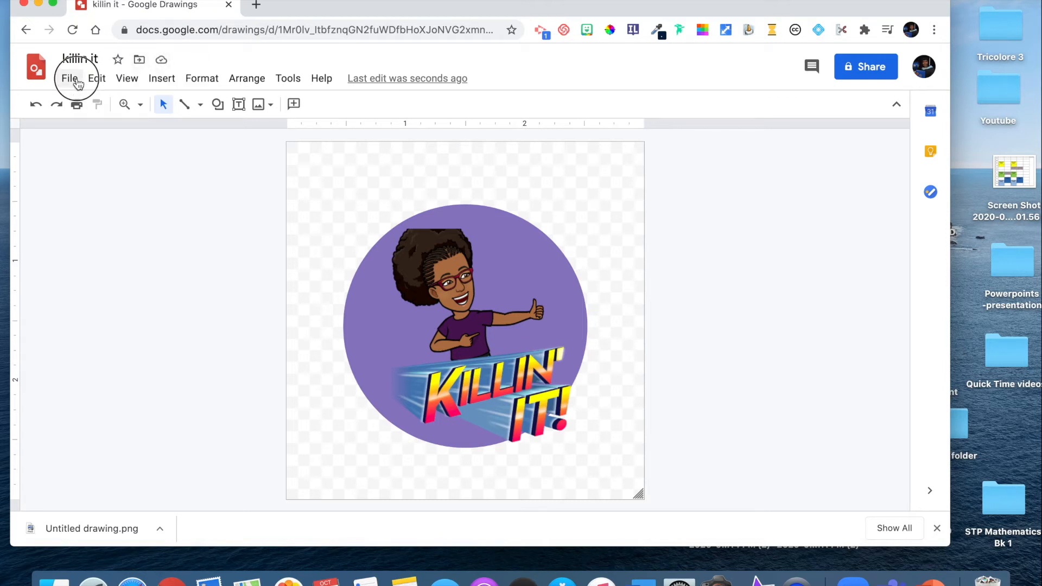
pyautogui.moveTo(196, 255)
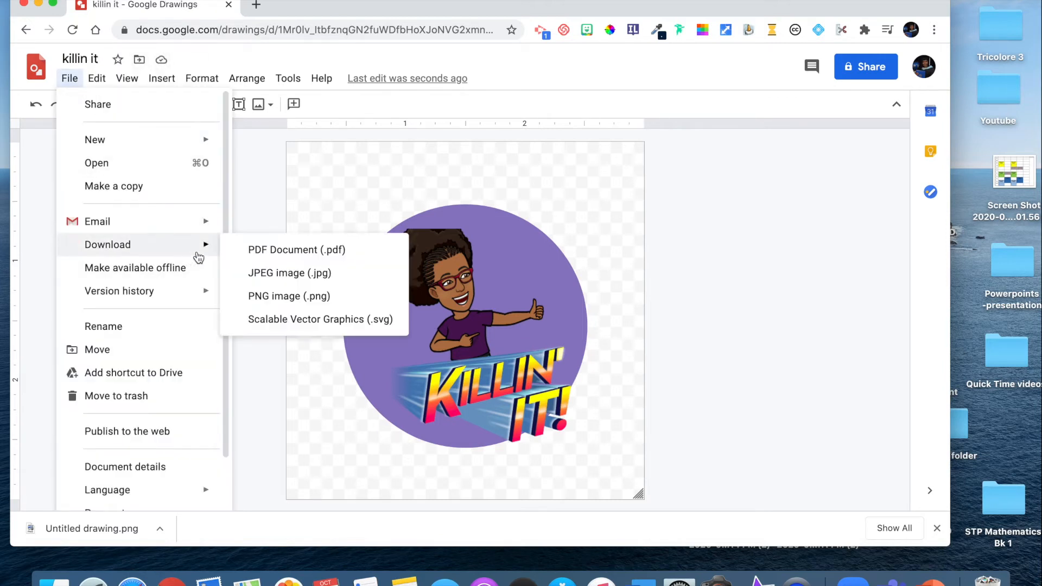
pyautogui.click(299, 293)
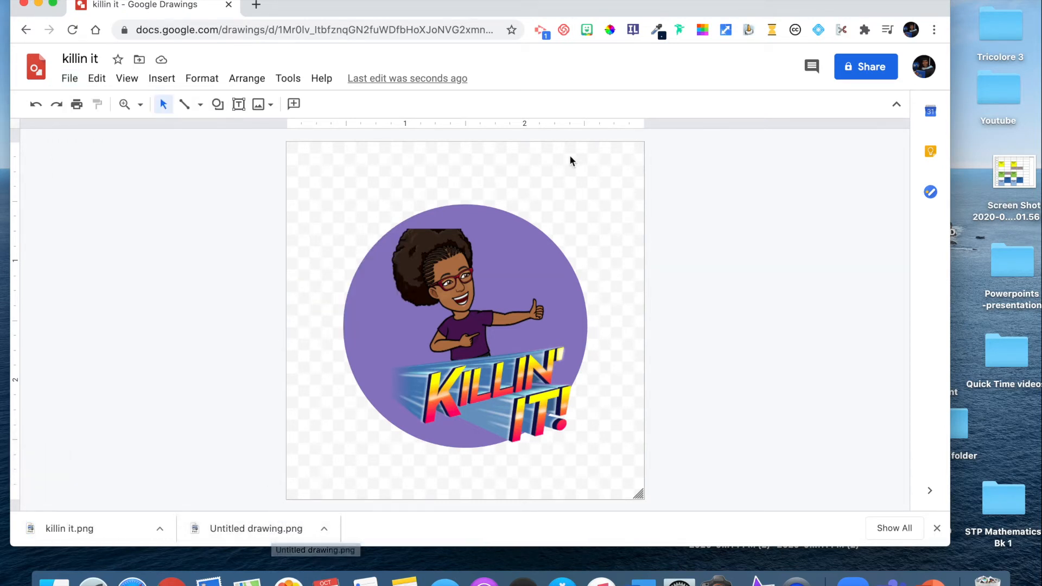
# - Switch to Google Slides in a new browser tab and open the Greetings Match-up Activity presentation
pyautogui.click(263, 4)
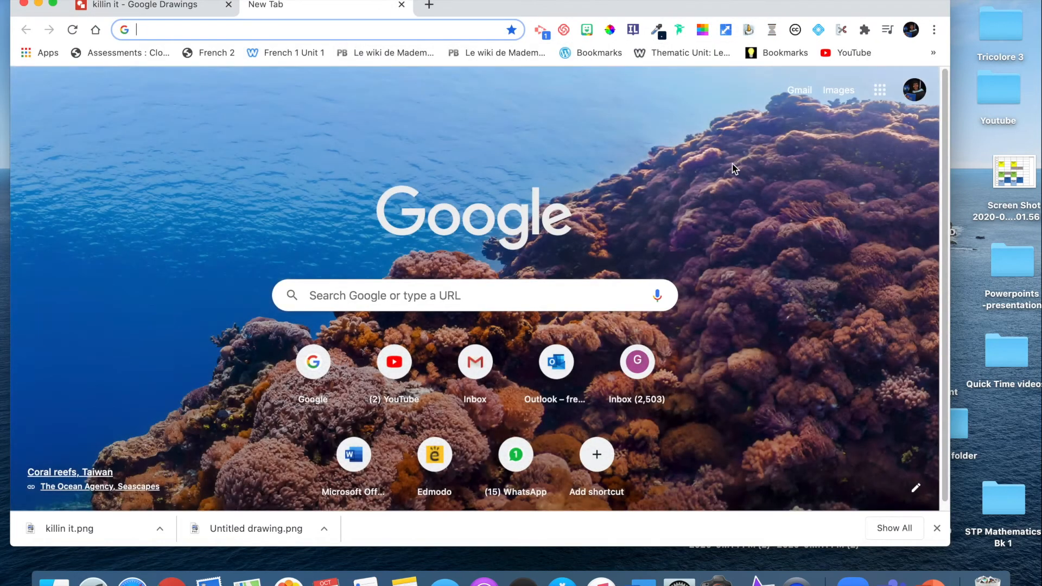
pyautogui.click(880, 89)
pyautogui.scroll(-5, 828, 318)
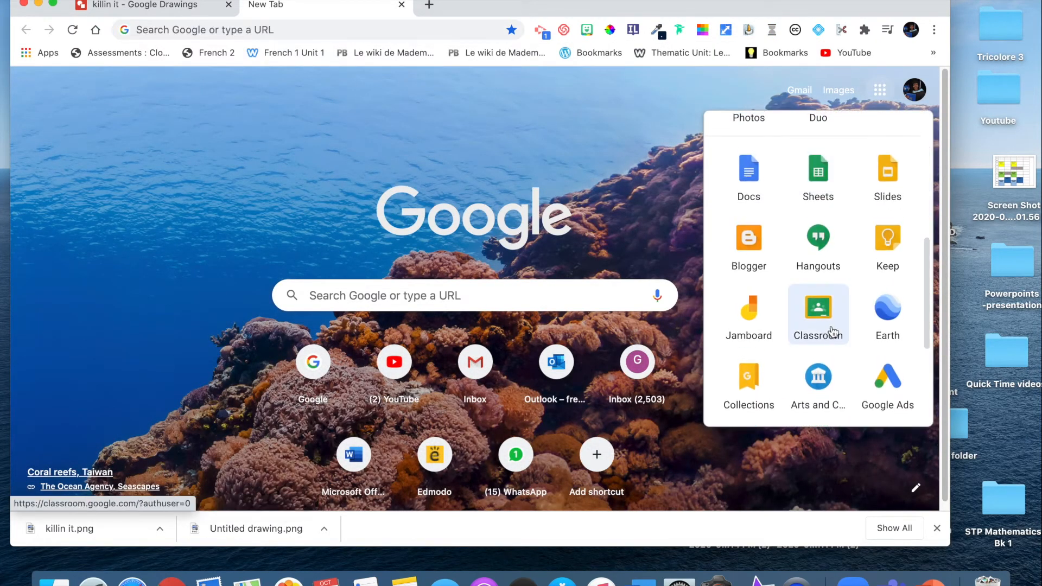
pyautogui.click(883, 185)
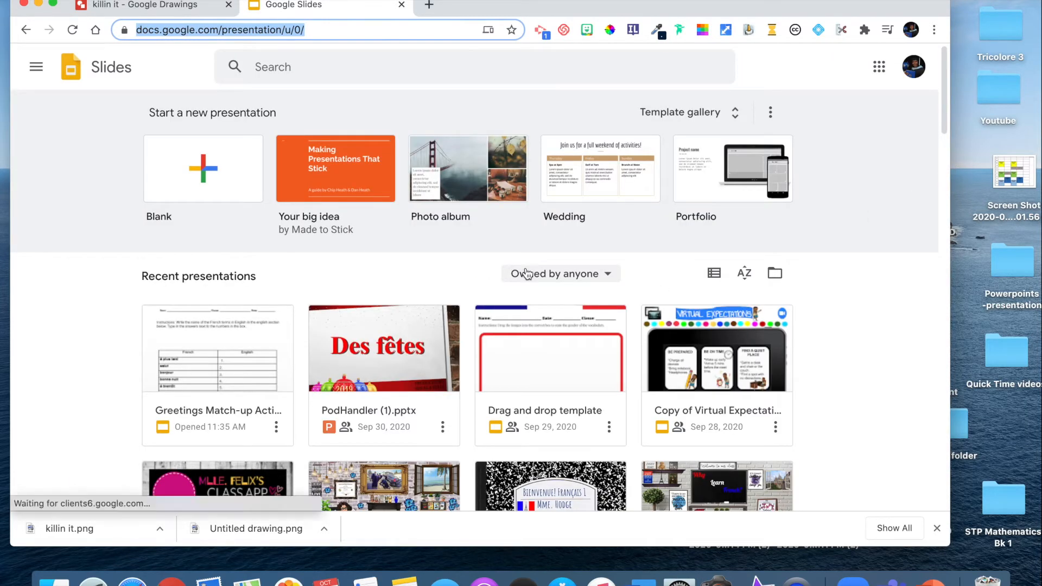
pyautogui.scroll(-3, 525, 272)
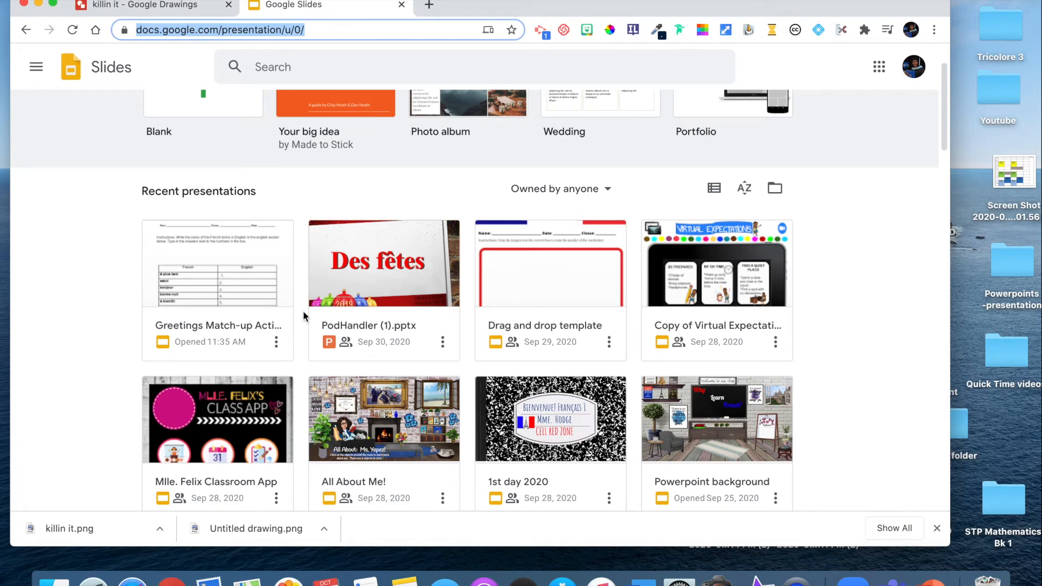
pyautogui.click(268, 296)
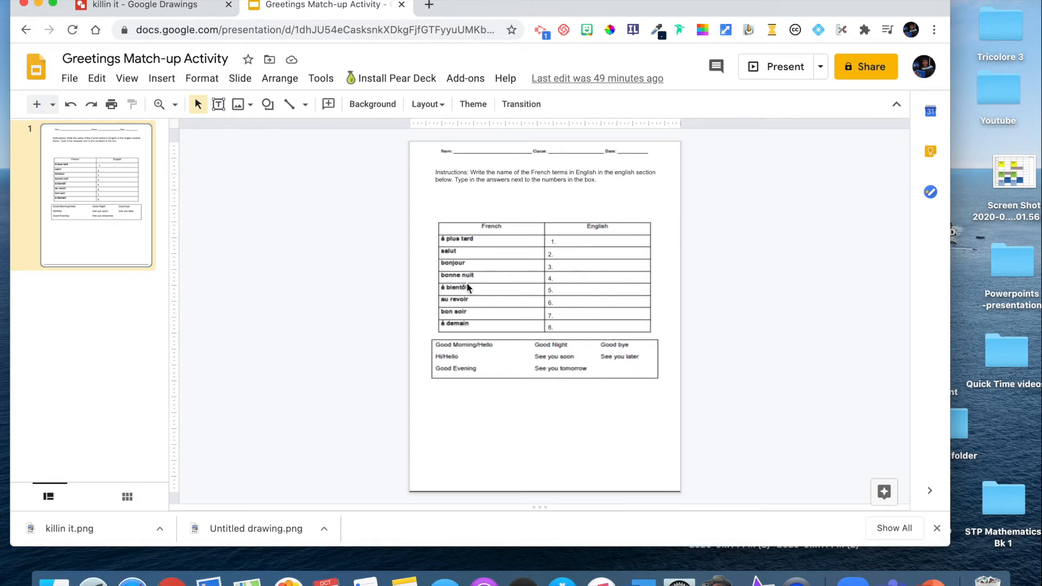
# - Open Google Drive in another new browser tab
pyautogui.click(430, 6)
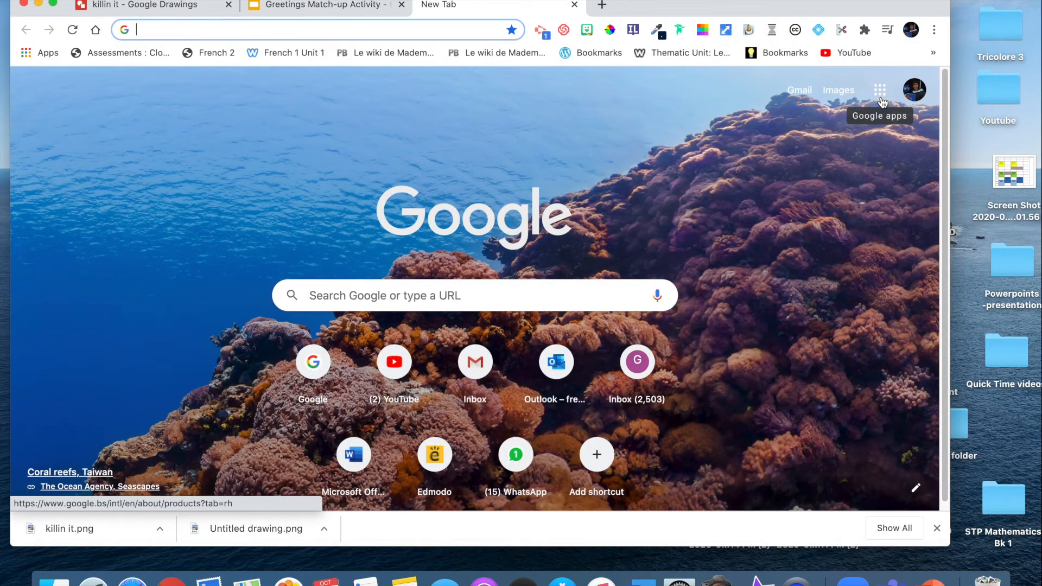
pyautogui.click(881, 93)
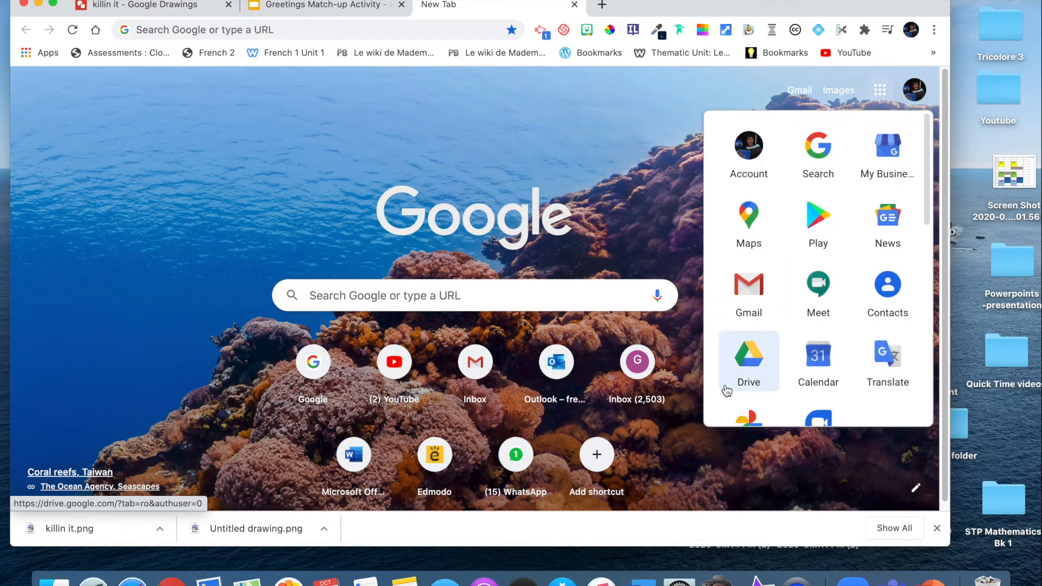
pyautogui.click(755, 364)
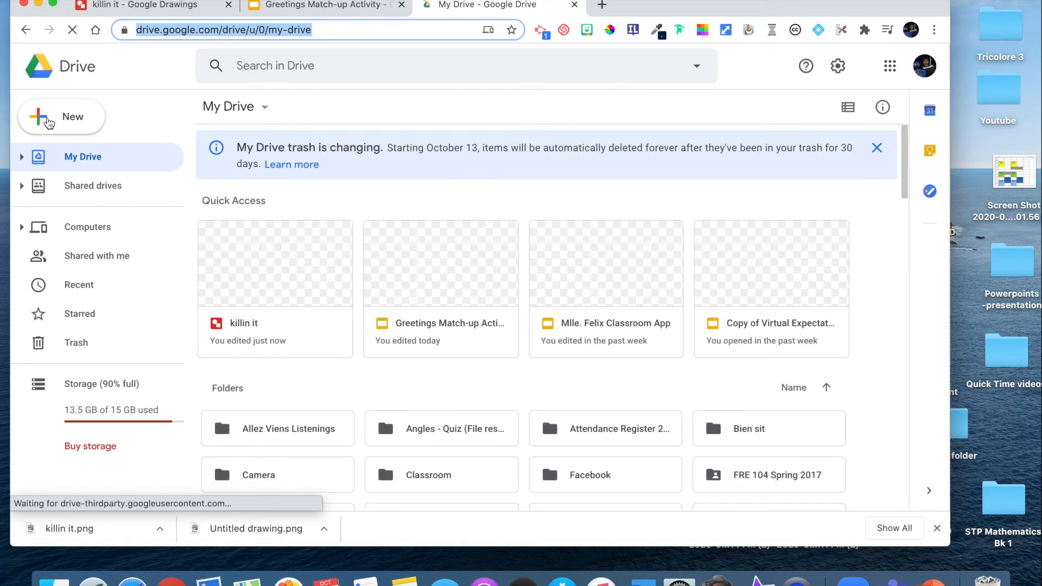
# - Create a new folder named "Digital stickers" in My Drive
pyautogui.click(47, 123)
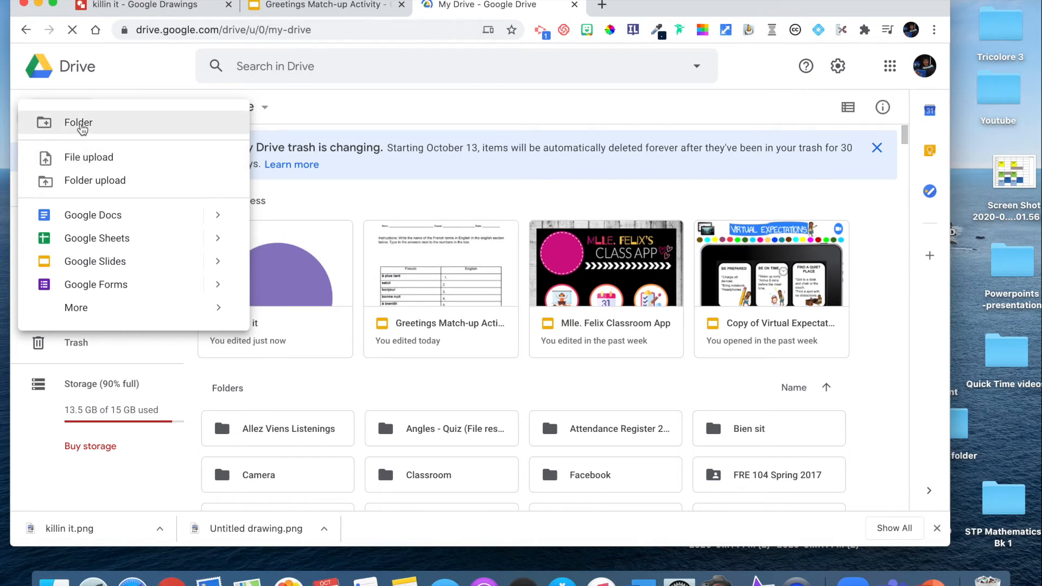
pyautogui.click(349, 205)
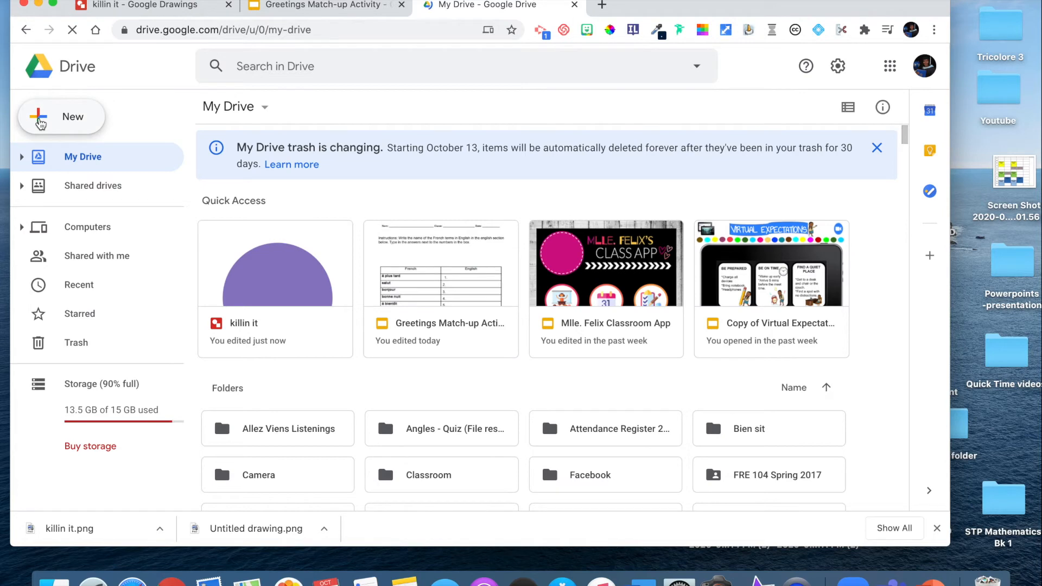
pyautogui.click(38, 116)
pyautogui.click(81, 123)
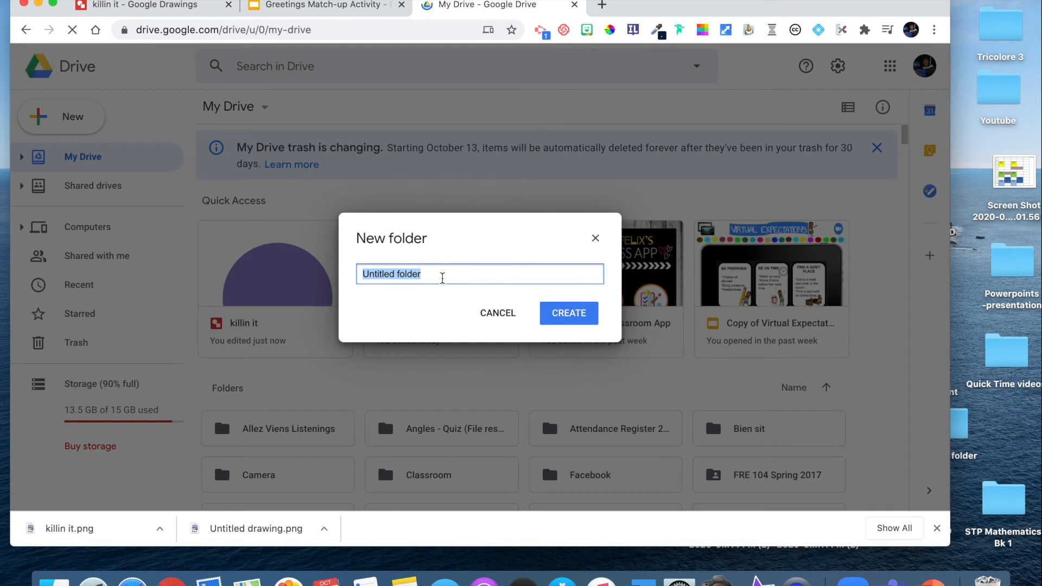
pyautogui.press('BackSpace')
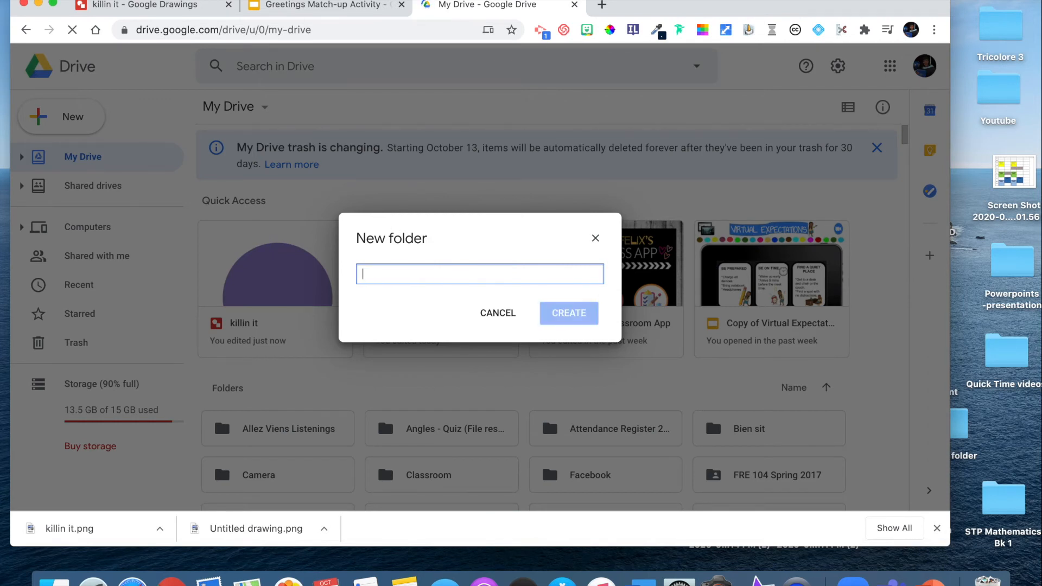
pyautogui.write('Stick')
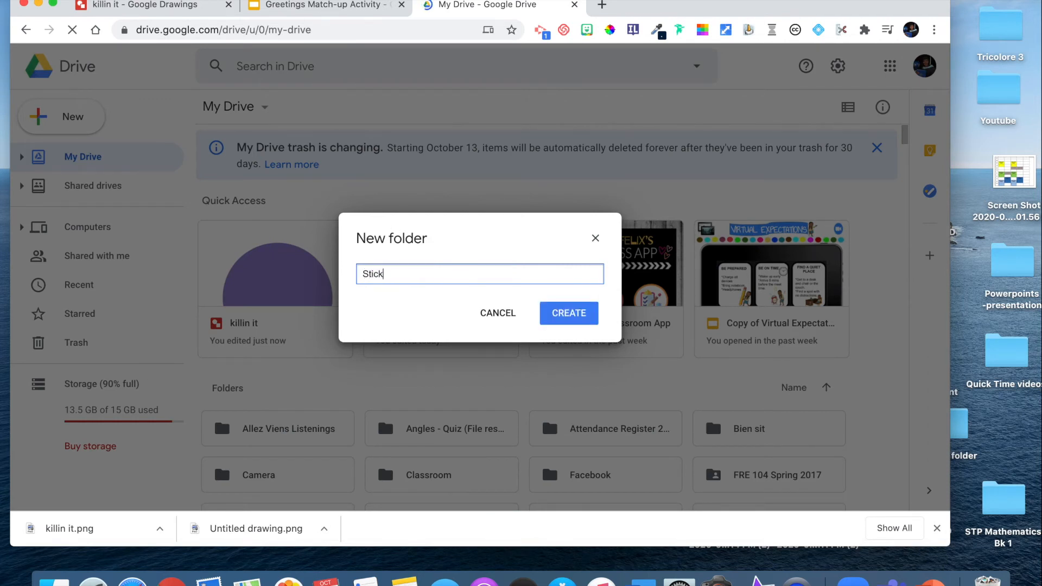
pyautogui.press('BackSpace')
pyautogui.press('BackSpace')
pyautogui.write('Digital sti')
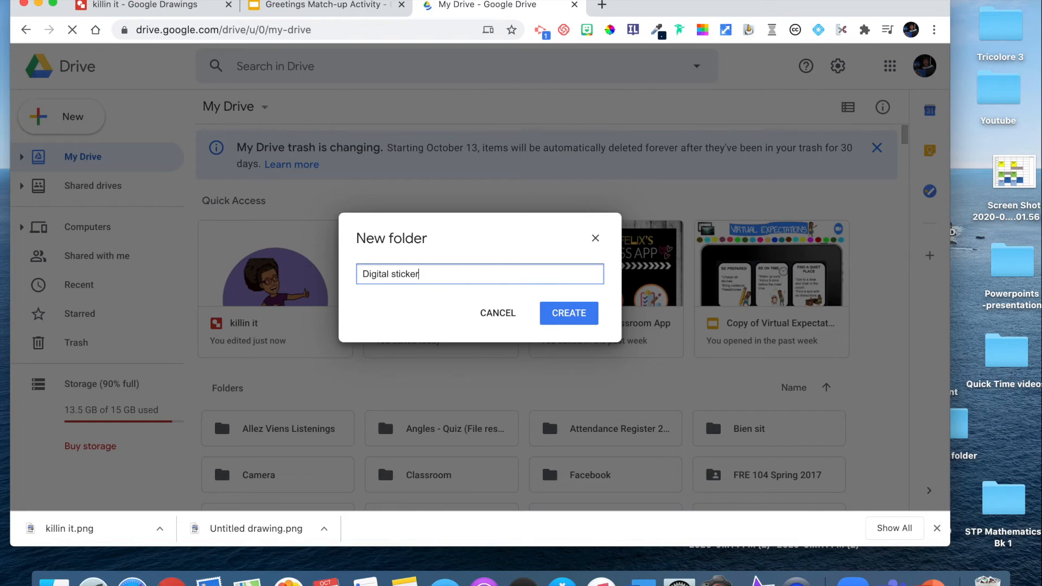
pyautogui.click(583, 315)
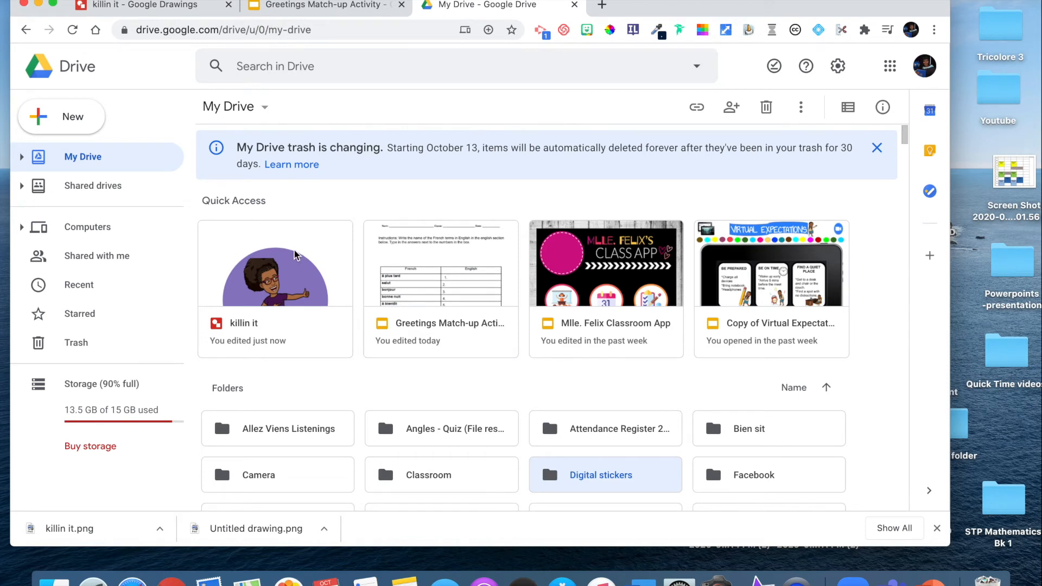
# - Open the Digital stickers folder and upload killin it.png and Untitled drawing.png from Downloads into it
pyautogui.click(277, 296)
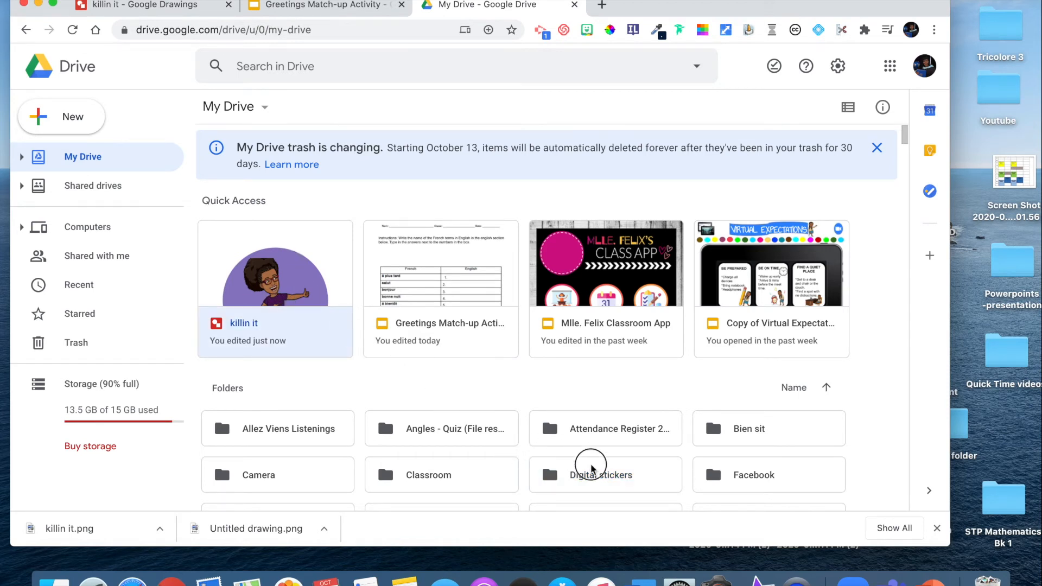
pyautogui.click(612, 487)
pyautogui.doubleClick(611, 481)
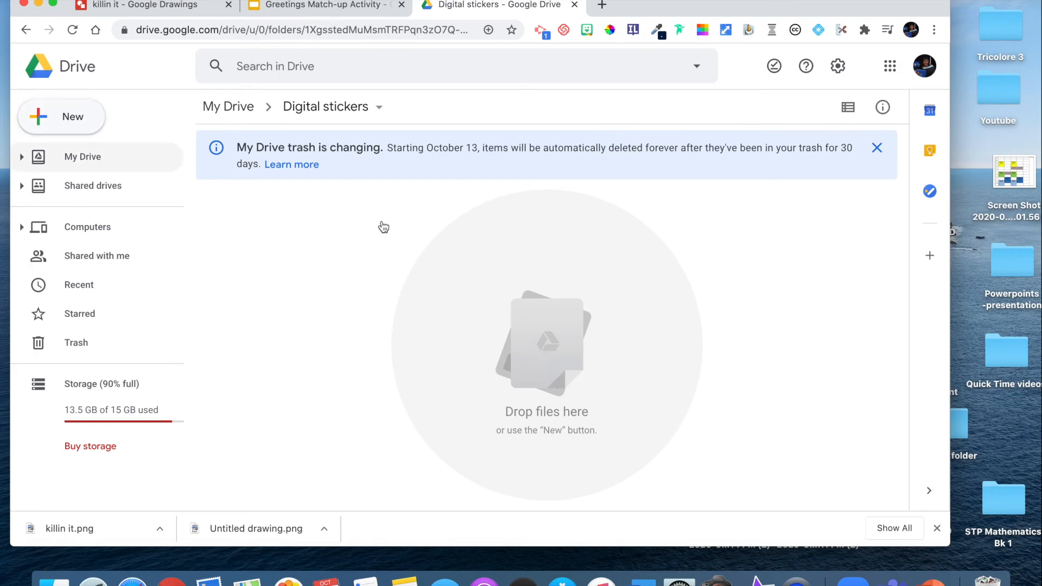
pyautogui.click(372, 97)
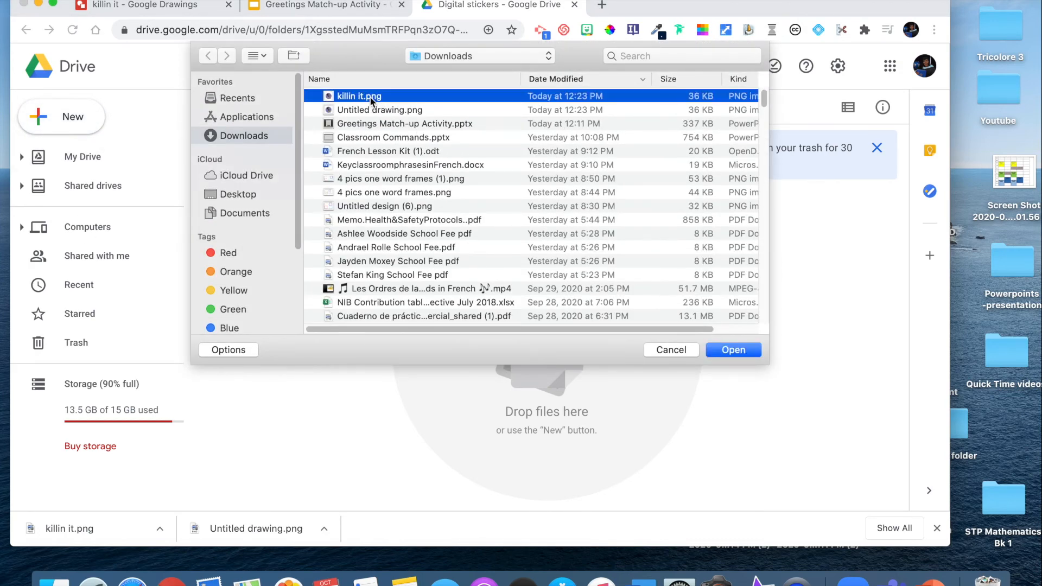
pyautogui.keyDown('shift'); pyautogui.click(382, 112); pyautogui.keyUp('shift')
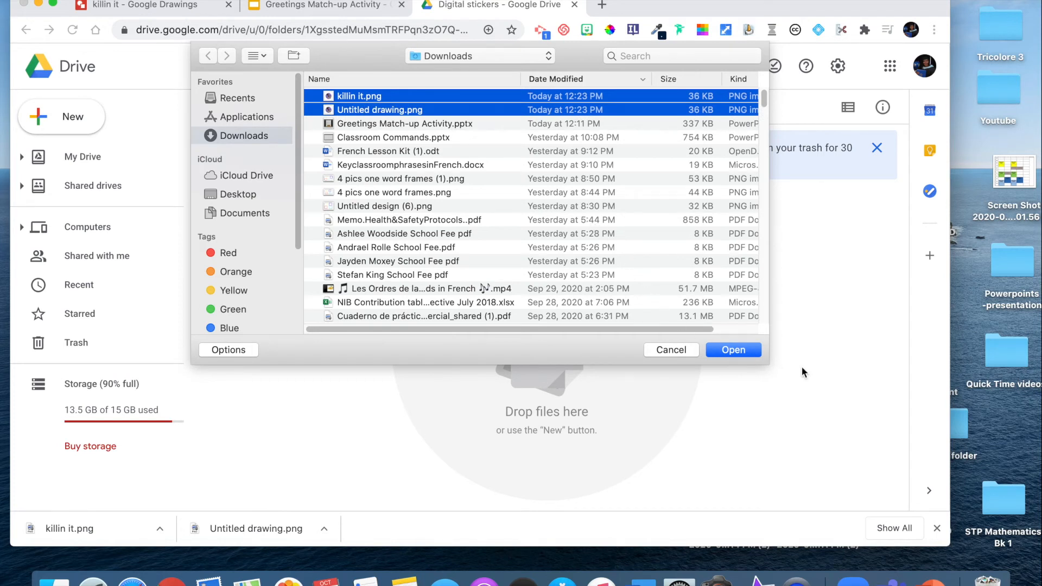
pyautogui.click(743, 350)
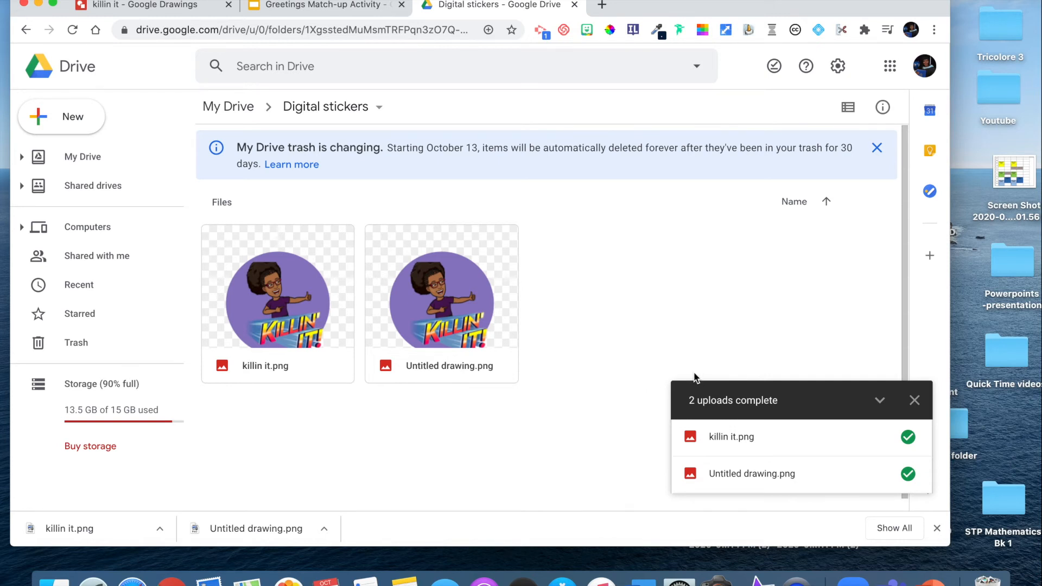
pyautogui.click(915, 400)
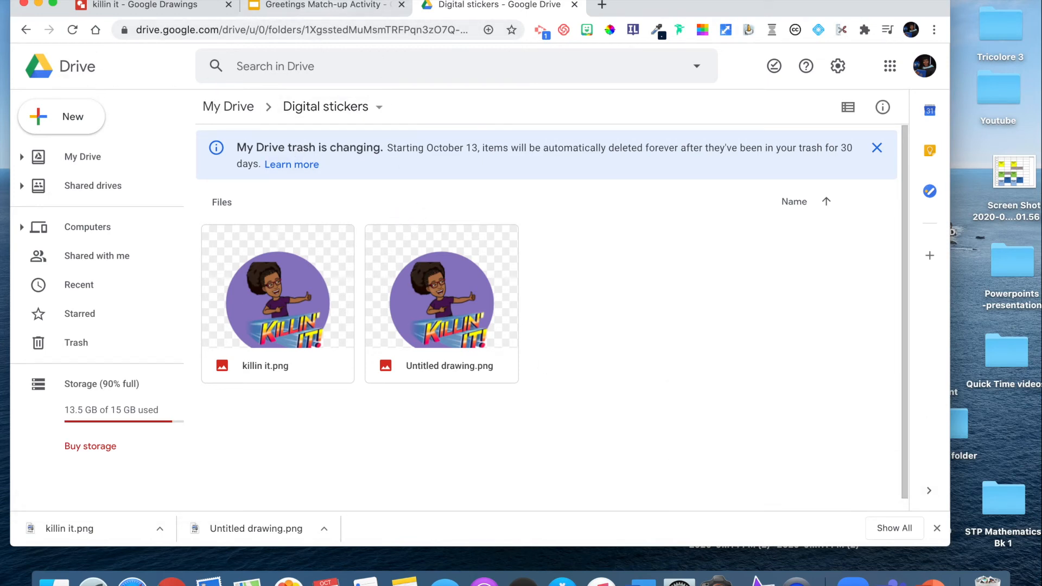
# - Switch to the Greetings Match-up Activity presentation and insert killin it.png from the Digital stickers folder in Drive onto the slide
pyautogui.click(335, 9)
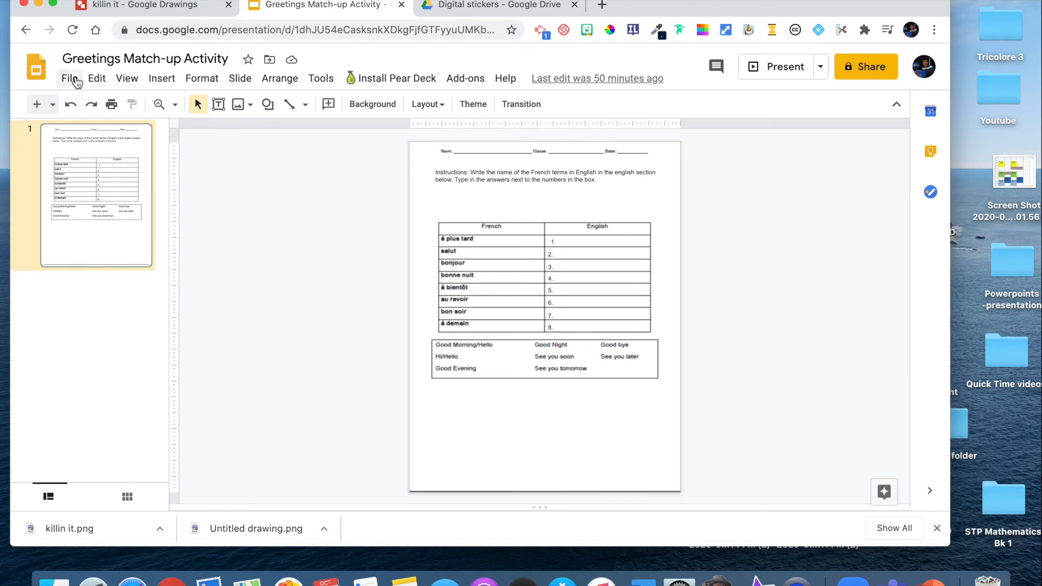
pyautogui.click(166, 82)
pyautogui.moveTo(250, 112)
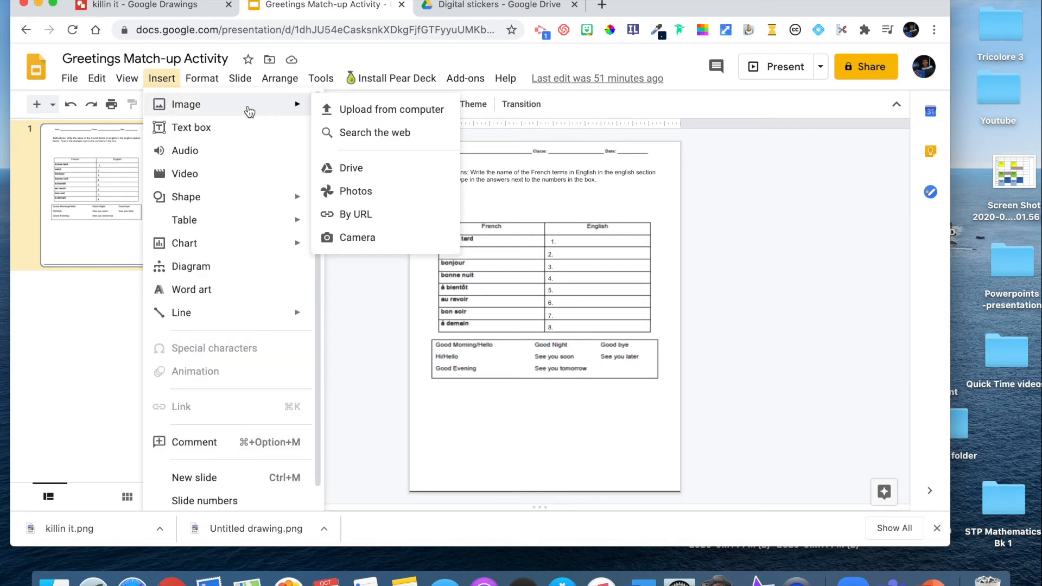
pyautogui.click(360, 175)
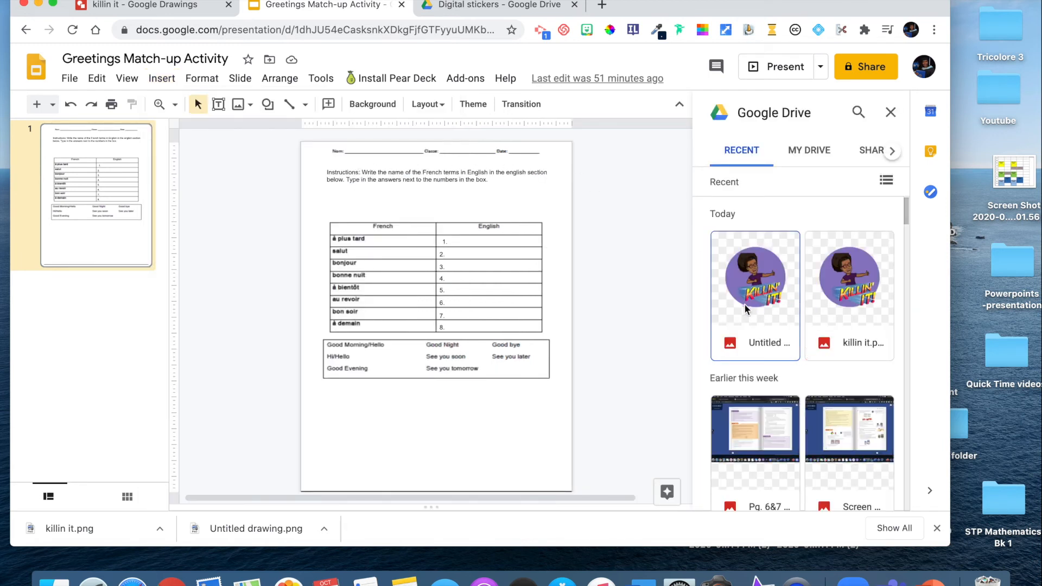
pyautogui.moveTo(906, 213); pyautogui.dragTo(914, 190)
pyautogui.click(814, 155)
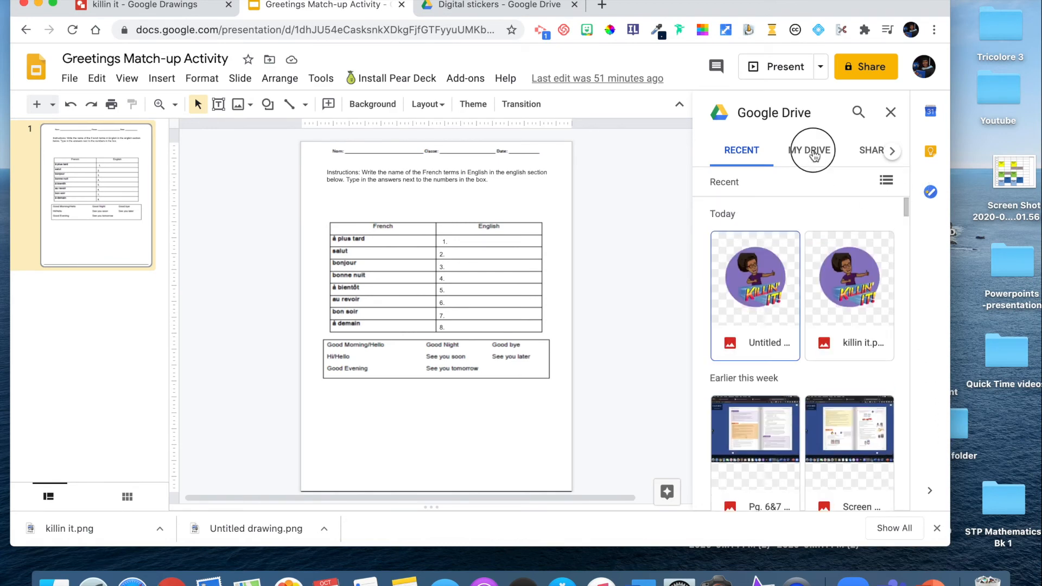
pyautogui.click(741, 156)
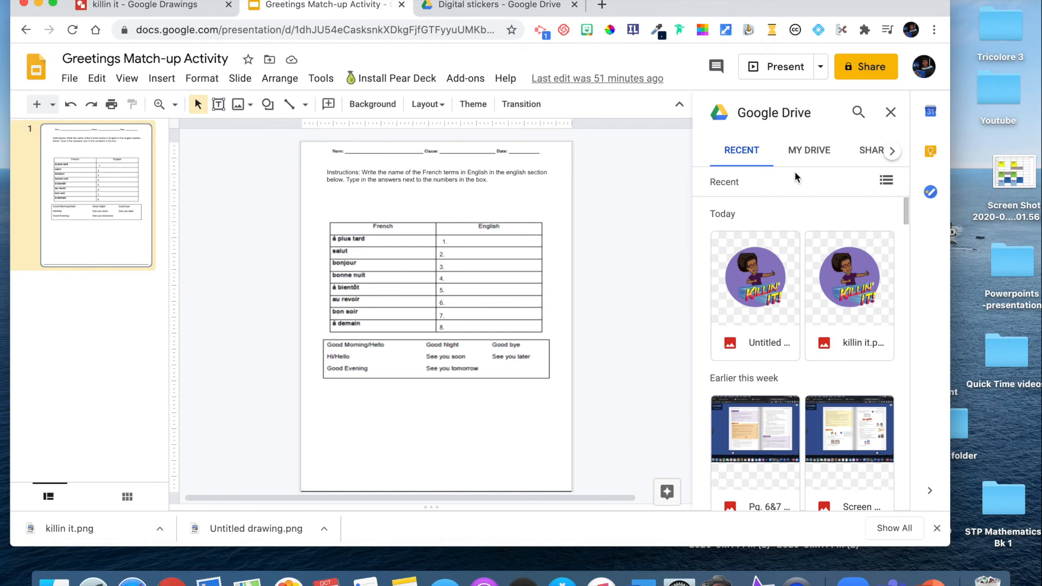
pyautogui.click(811, 152)
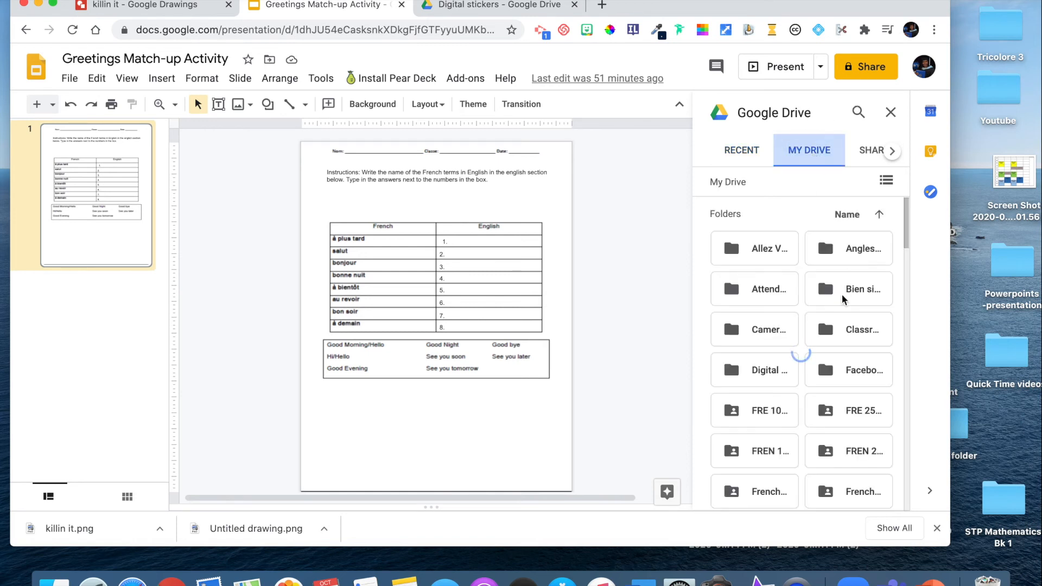
pyautogui.click(755, 368)
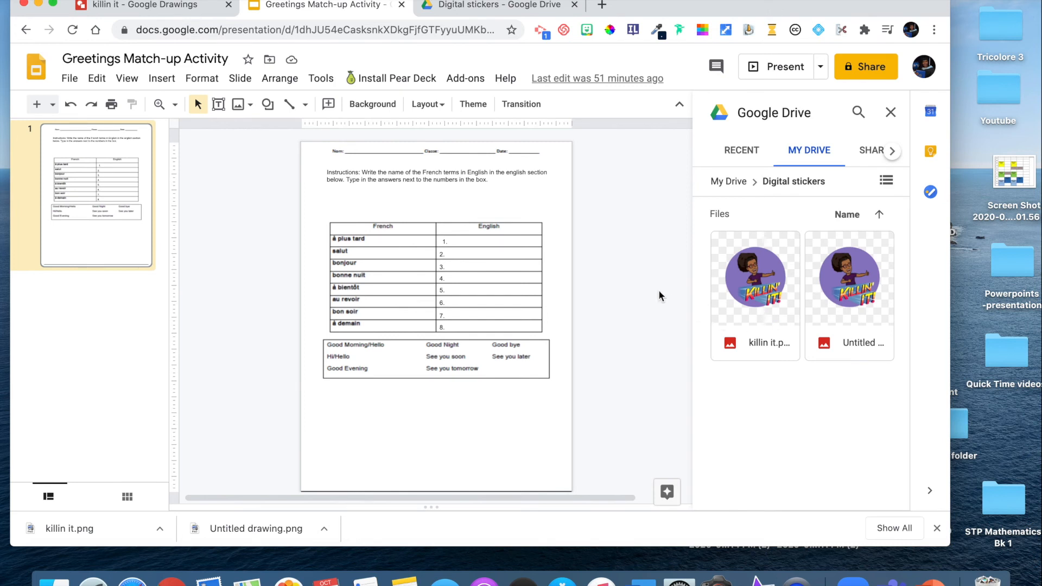
pyautogui.moveTo(742, 293); pyautogui.dragTo(673, 244)
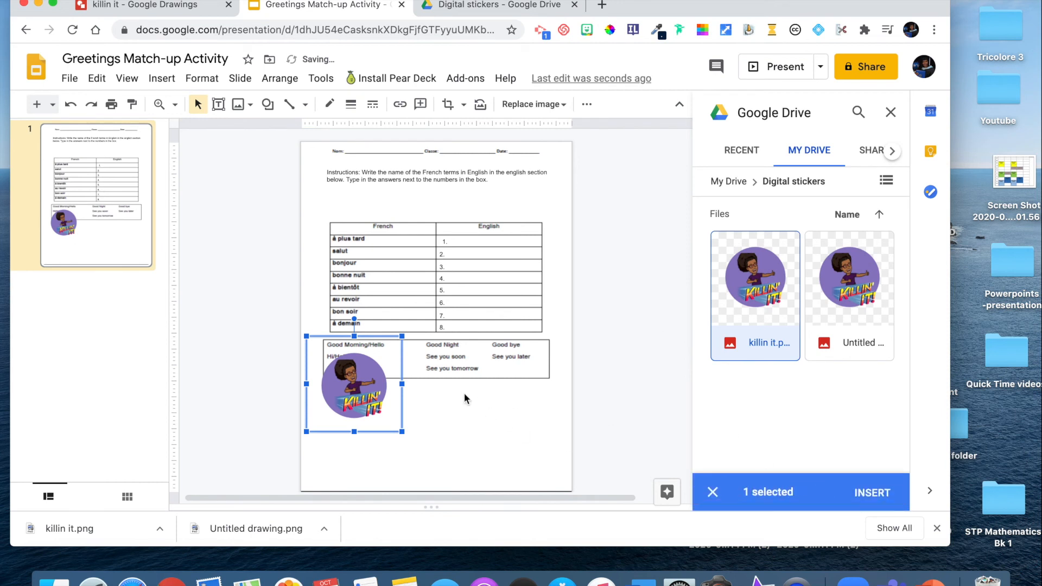
pyautogui.click(566, 439)
# - Shrink the killin it sticker and place it at the page's left margin, between the instructions and the table's upper-left corner
pyautogui.moveTo(371, 399); pyautogui.dragTo(383, 218)
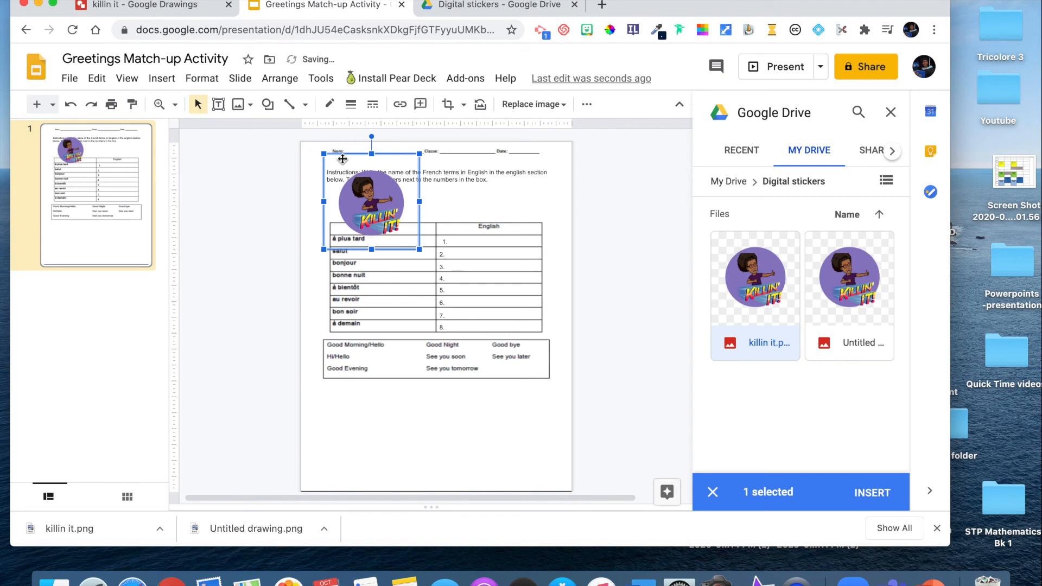
pyautogui.moveTo(420, 250); pyautogui.dragTo(319, 162)
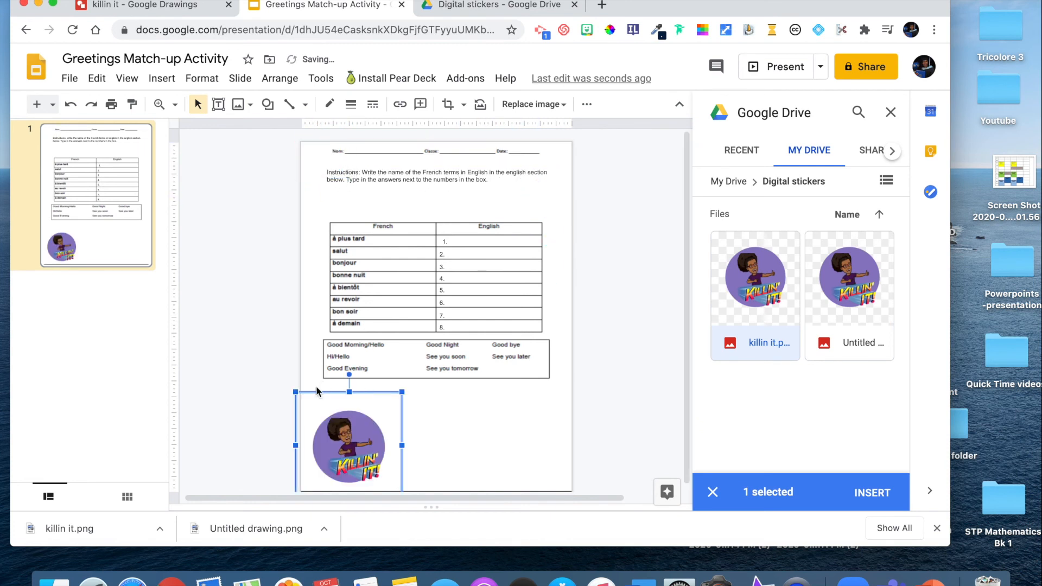
pyautogui.moveTo(296, 391); pyautogui.dragTo(333, 405)
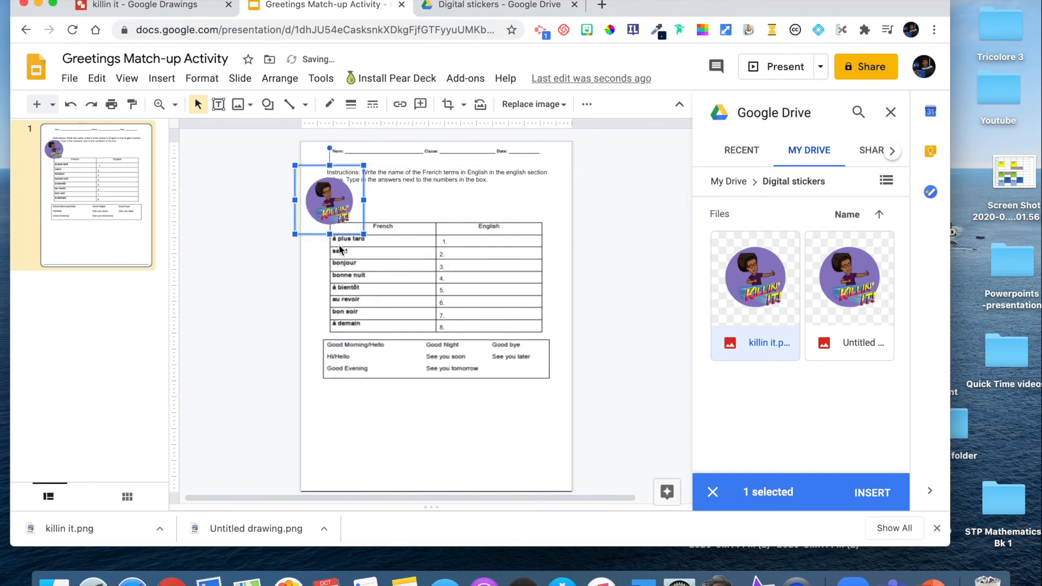
pyautogui.moveTo(364, 237); pyautogui.dragTo(347, 197)
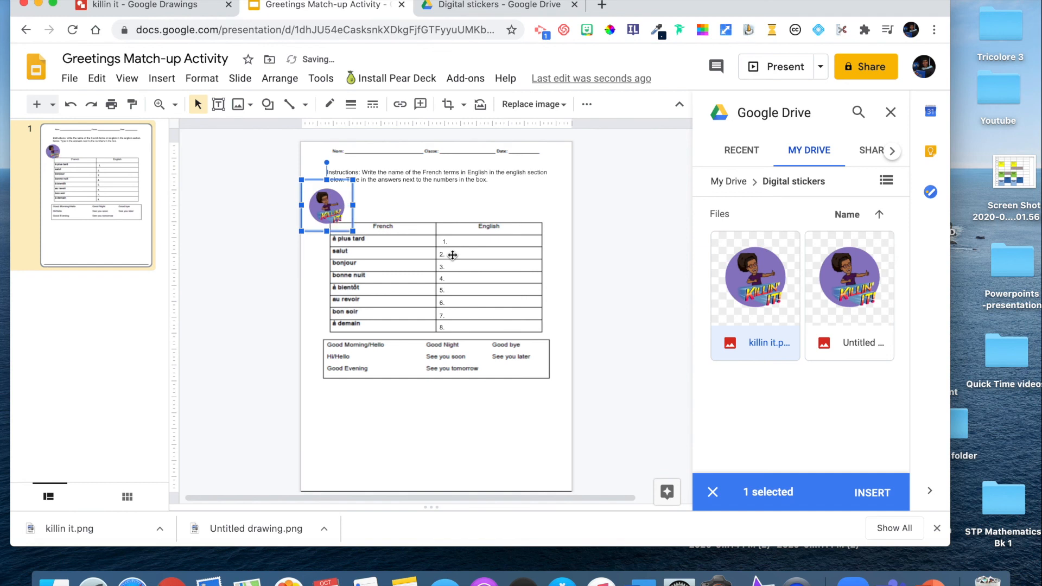
pyautogui.click(548, 212)
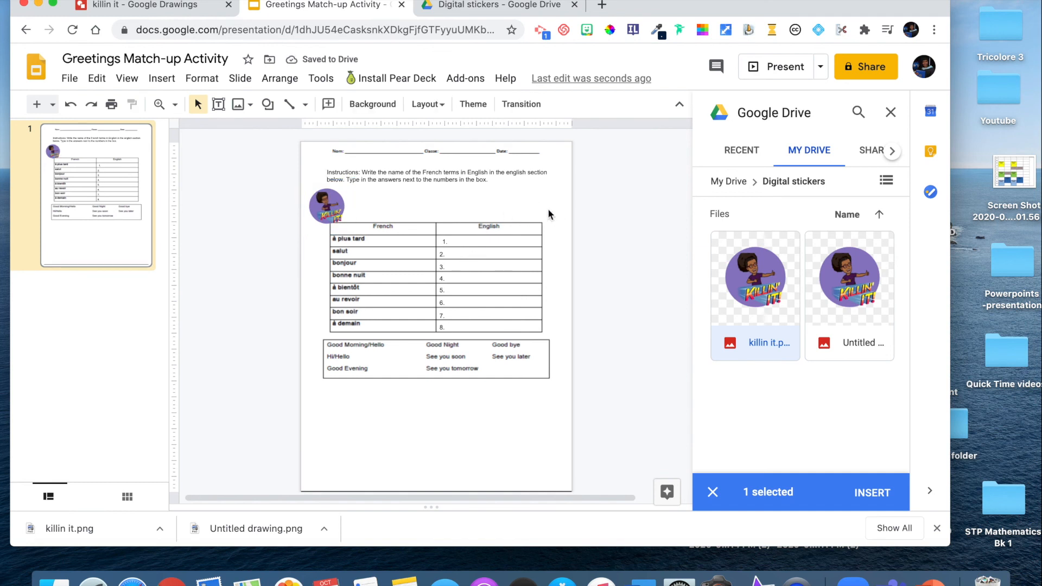